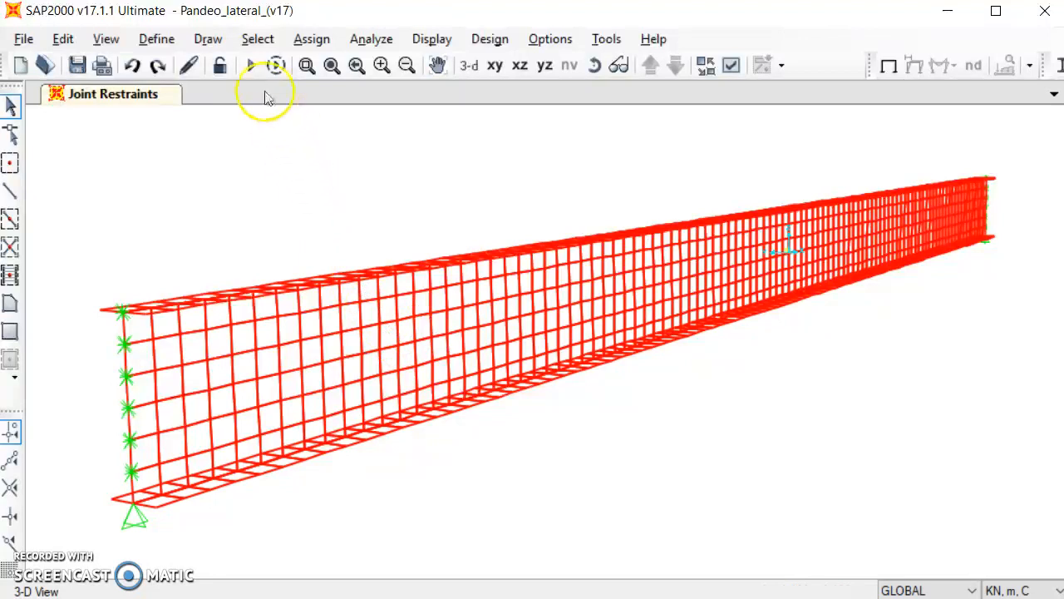
Set the DEAD and MODAL load cases to Do Not Run and launch the analysis of the buckling cases
left_click(252, 69)
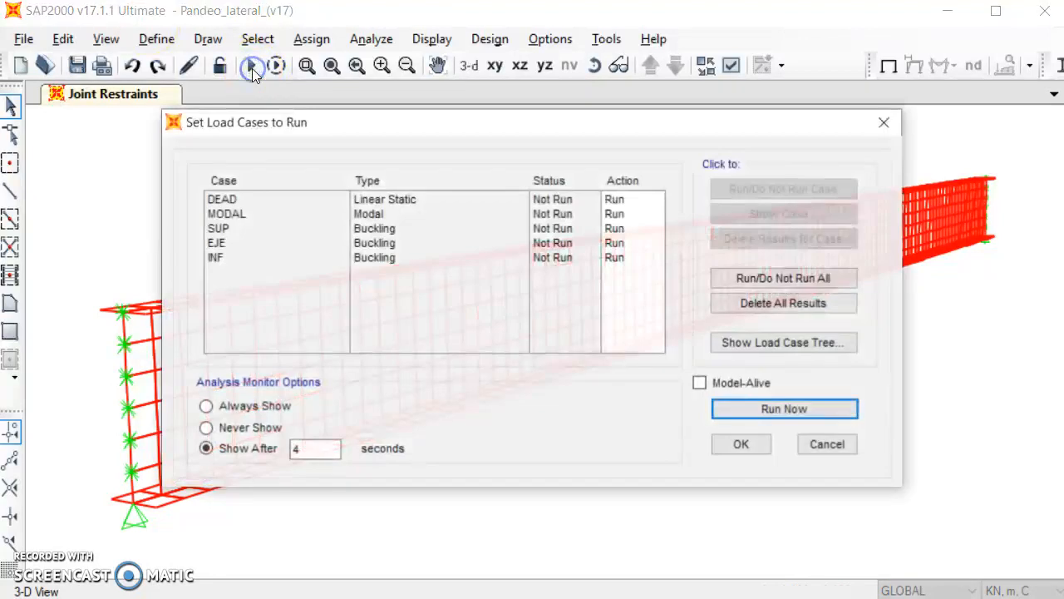
left_click(560, 202)
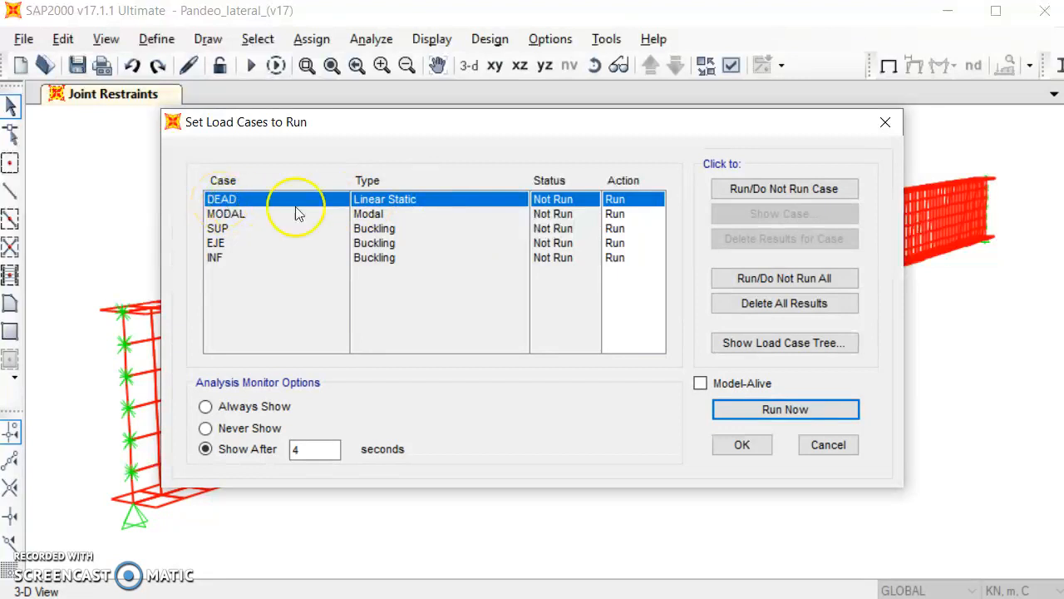
left_click(761, 191)
left_click(236, 218)
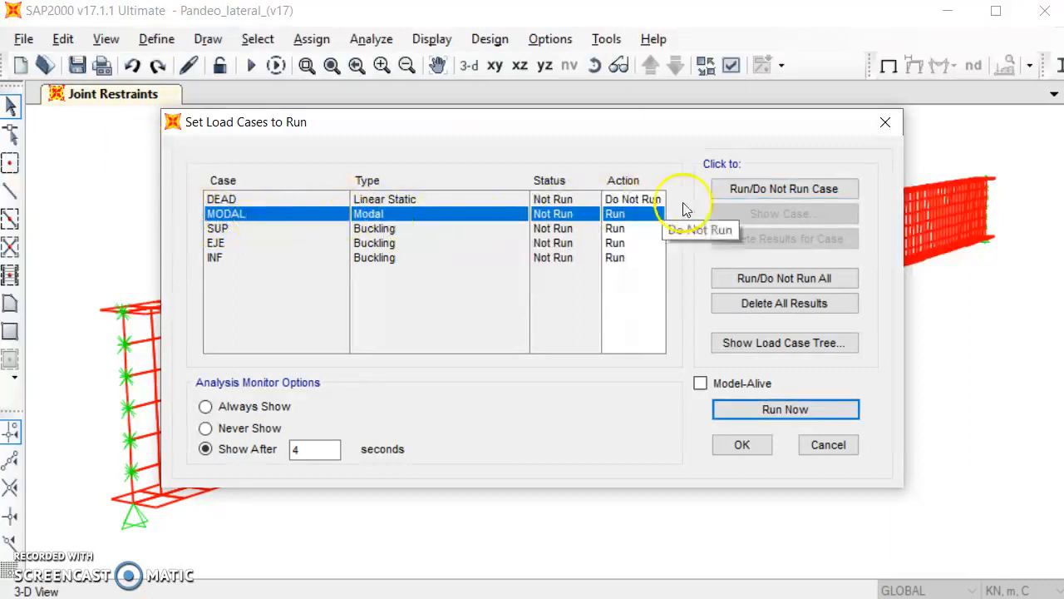
left_click(779, 190)
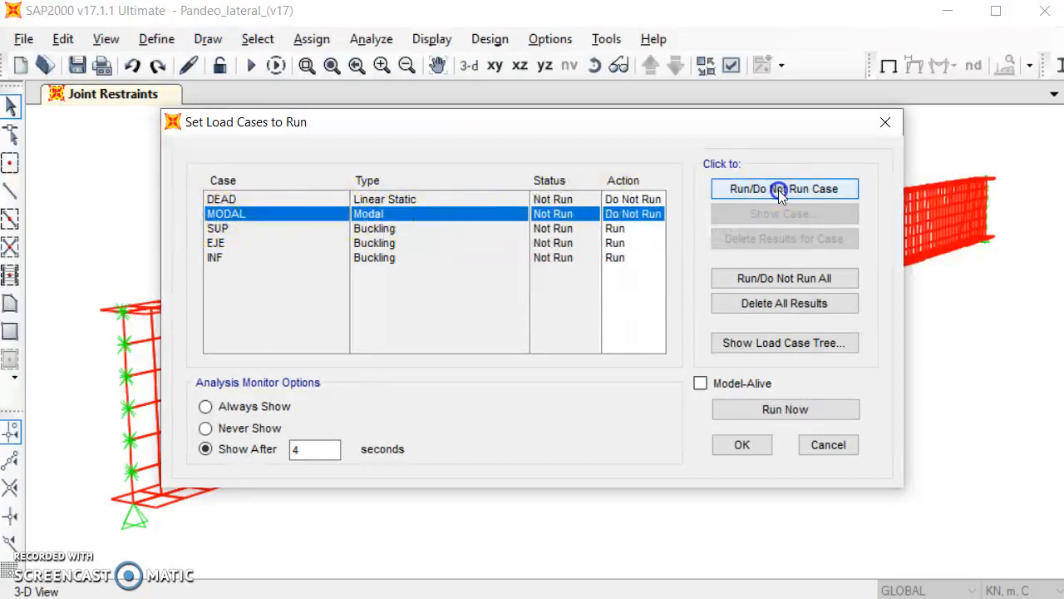
left_click(783, 415)
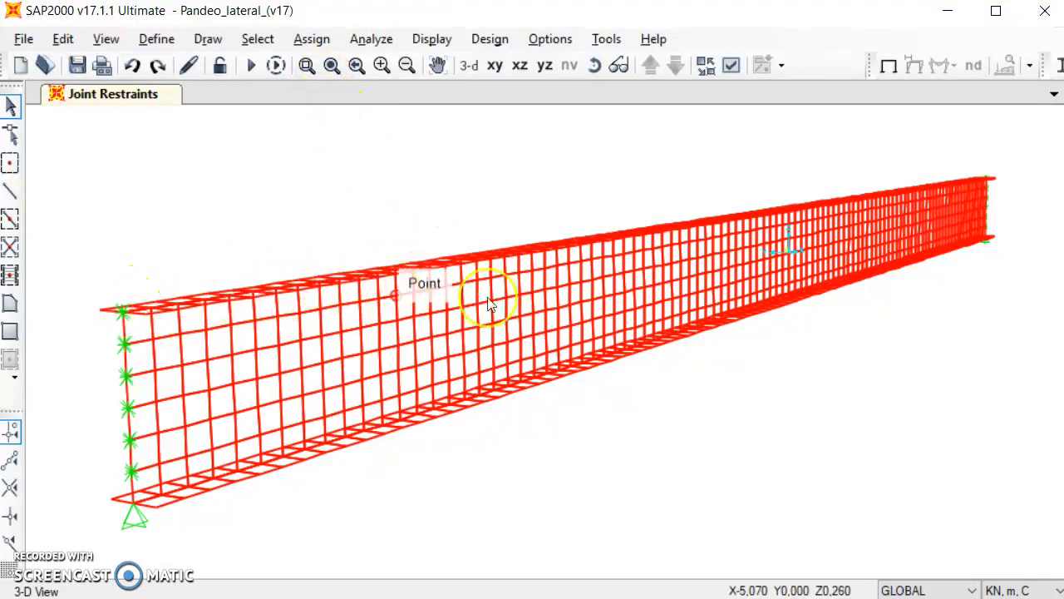
Select the joints of the SUP group along the beam's top flange
left_click(259, 42)
mouse_move(286, 66)
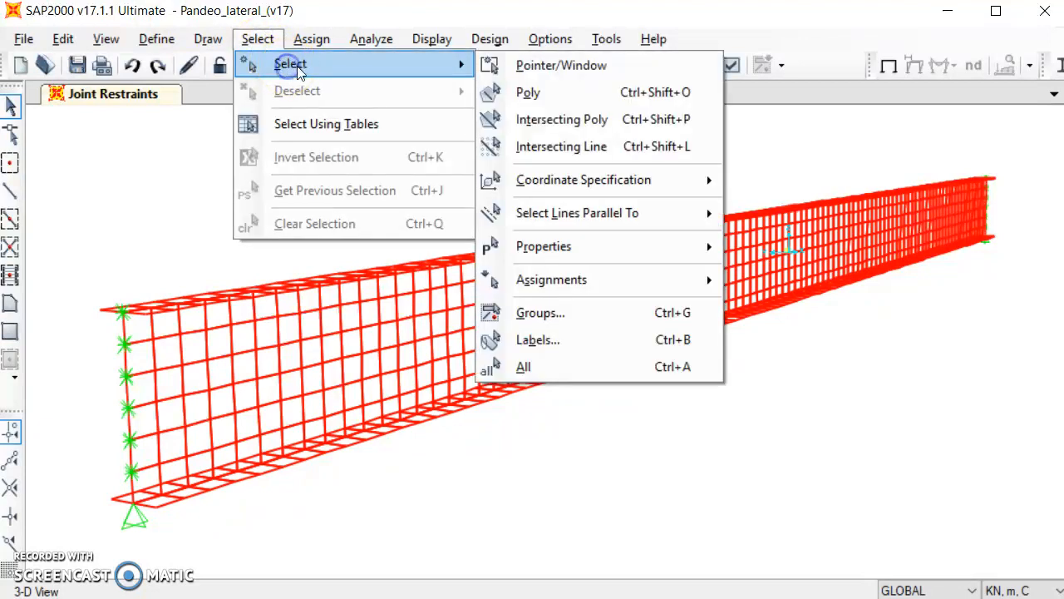
left_click(536, 313)
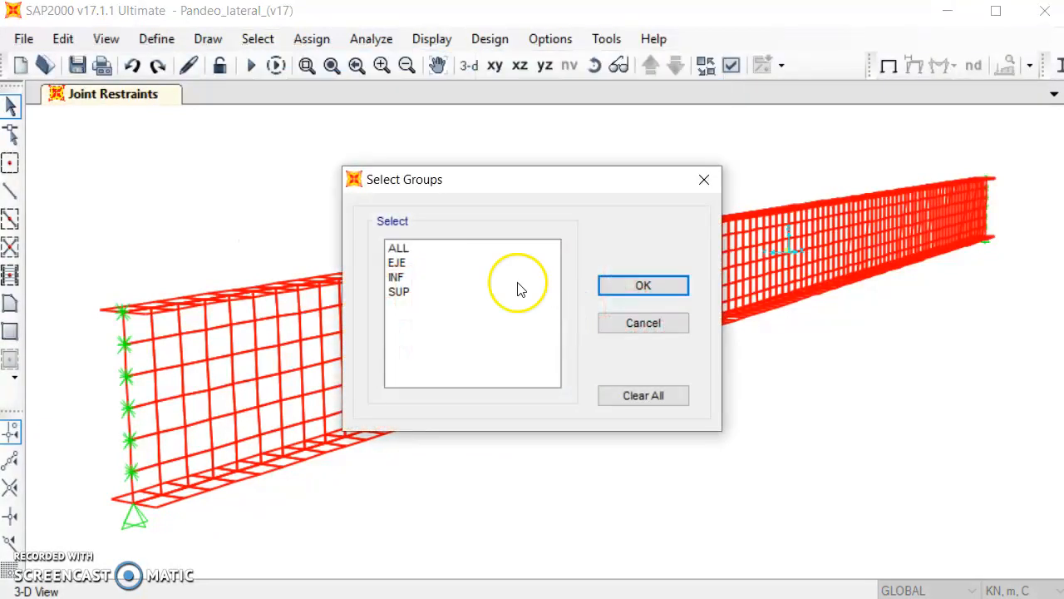
left_click(400, 292)
left_click(641, 286)
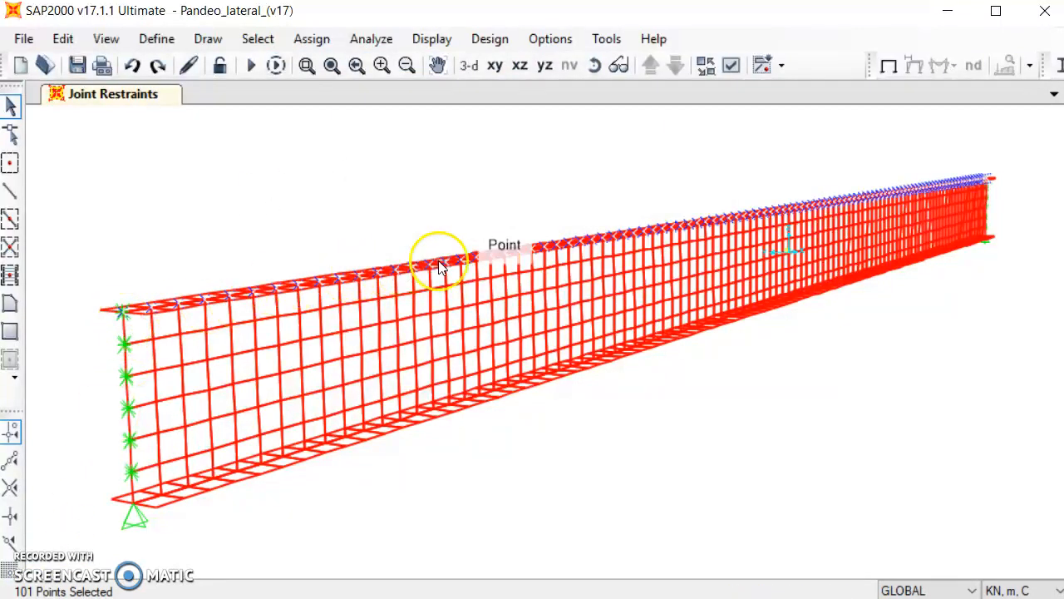
Assign a joint force of -0,1 kN in Global Z to the selected SUP joints under load pattern SUP
left_click(323, 44)
mouse_move(401, 257)
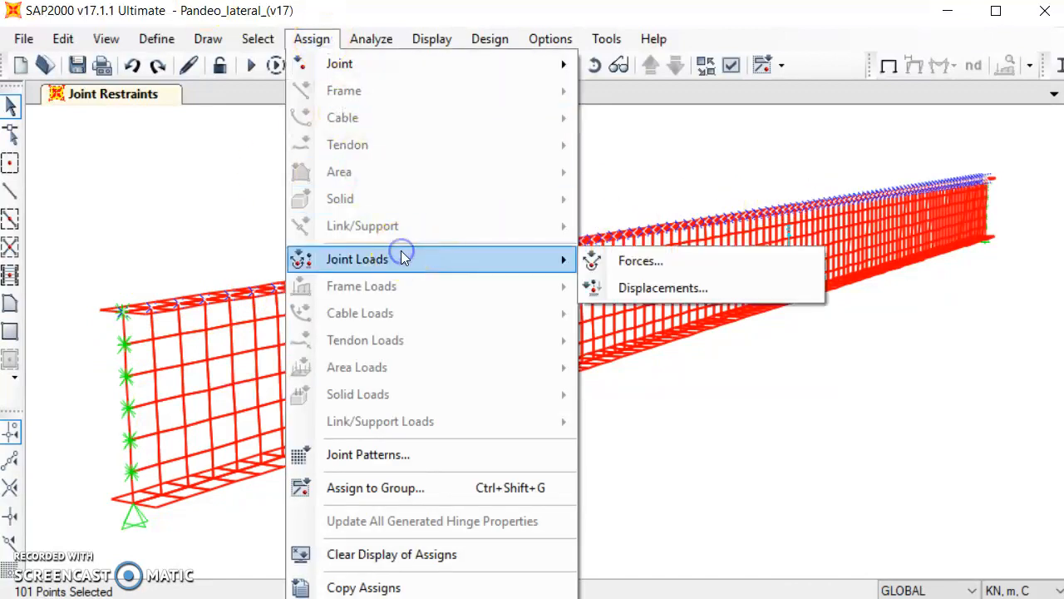
left_click(345, 261)
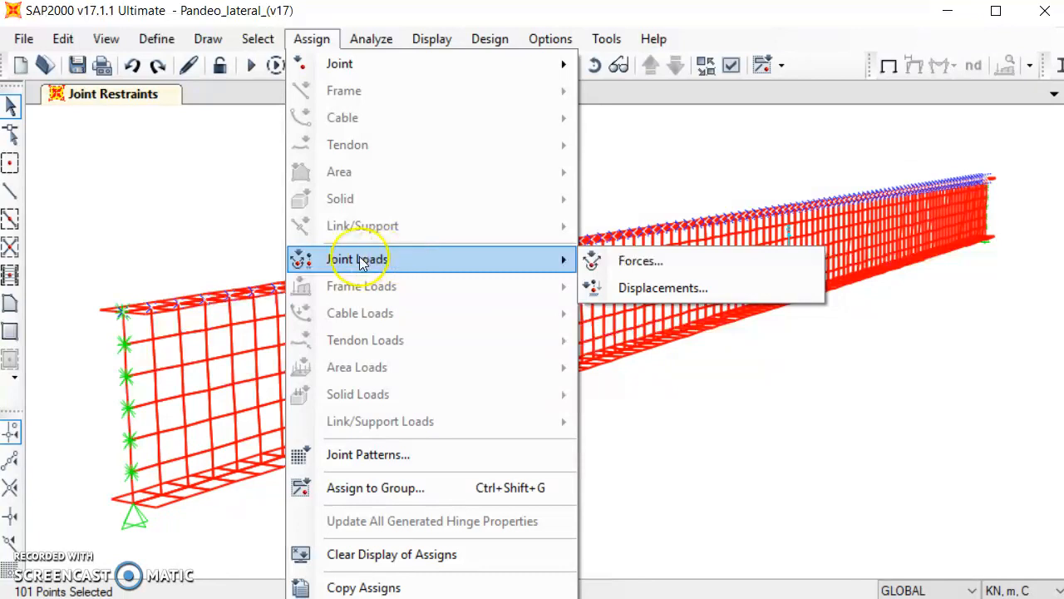
left_click(632, 264)
left_click(416, 214)
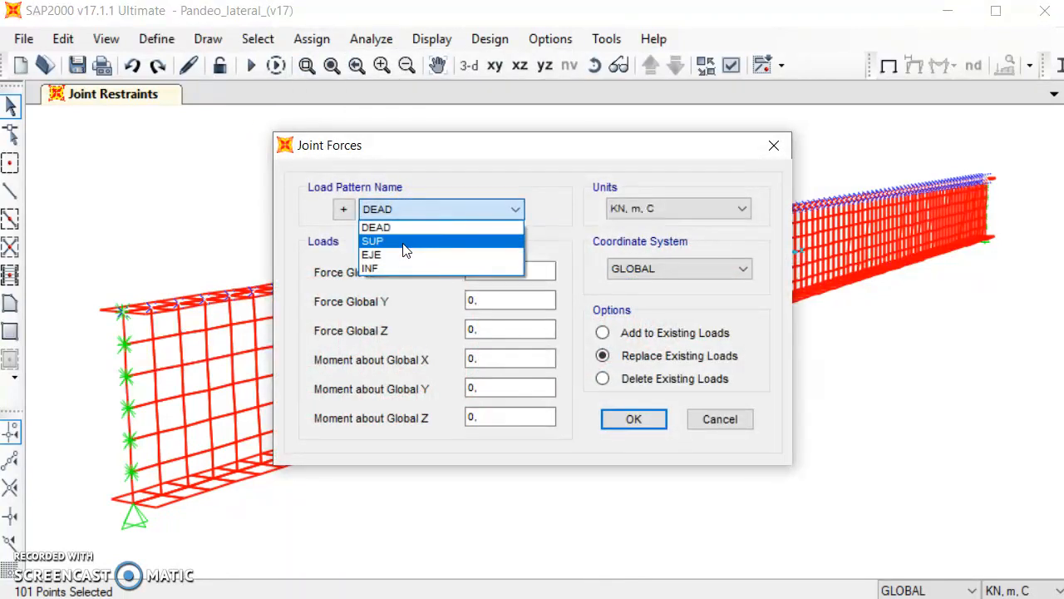
left_click(405, 250)
left_click(503, 329)
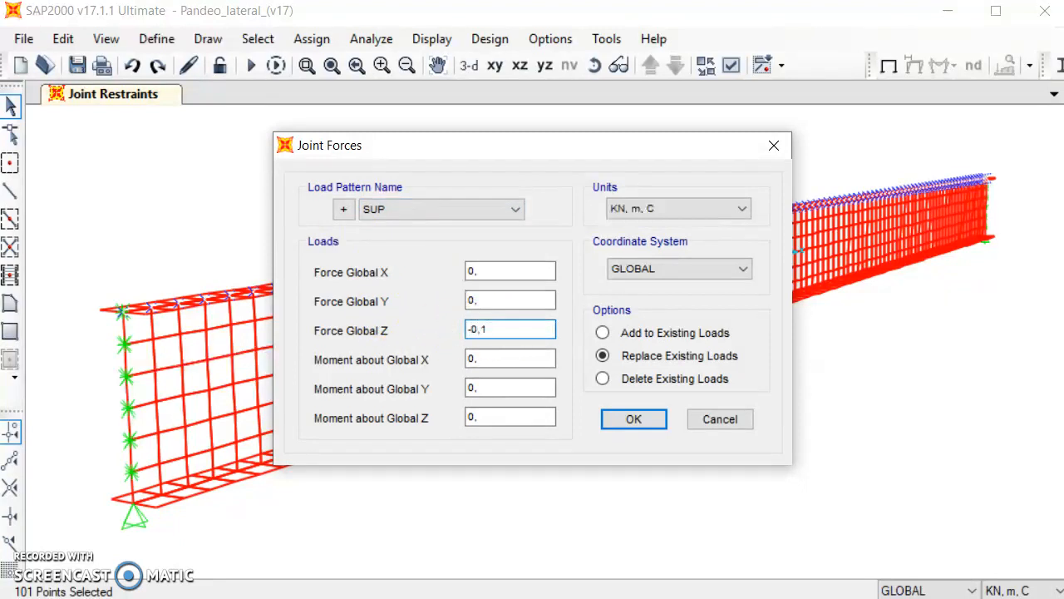
left_click(635, 420)
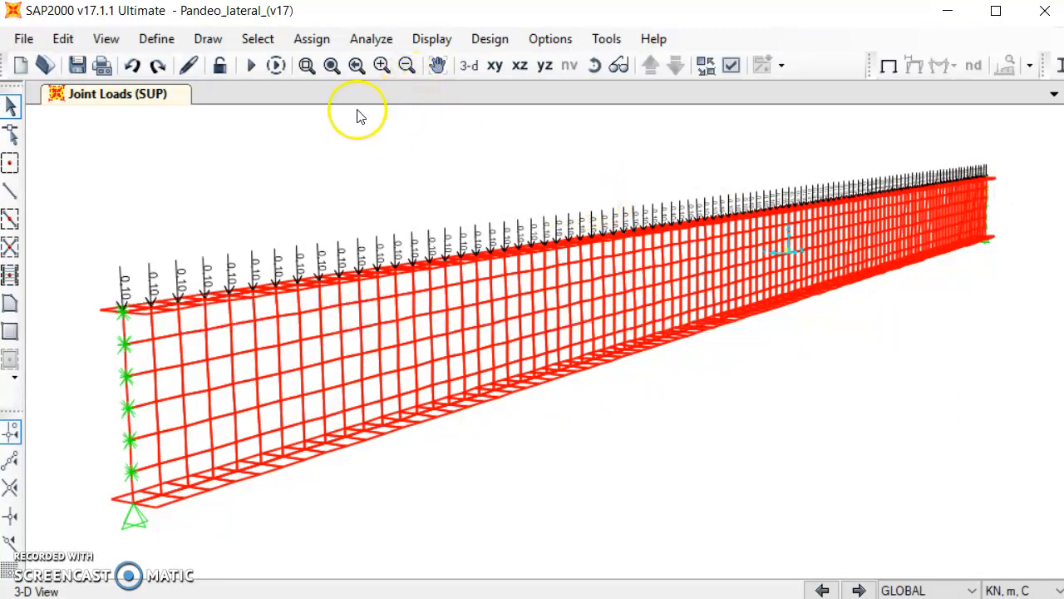
Select the joints of the EJE group along the middle of the web
left_click(260, 41)
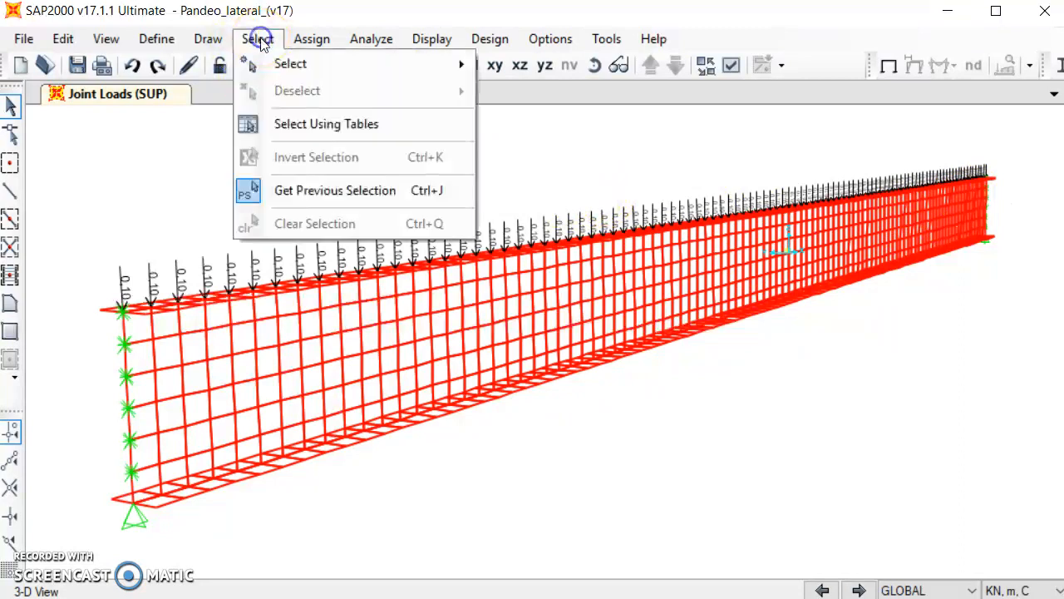
mouse_move(278, 64)
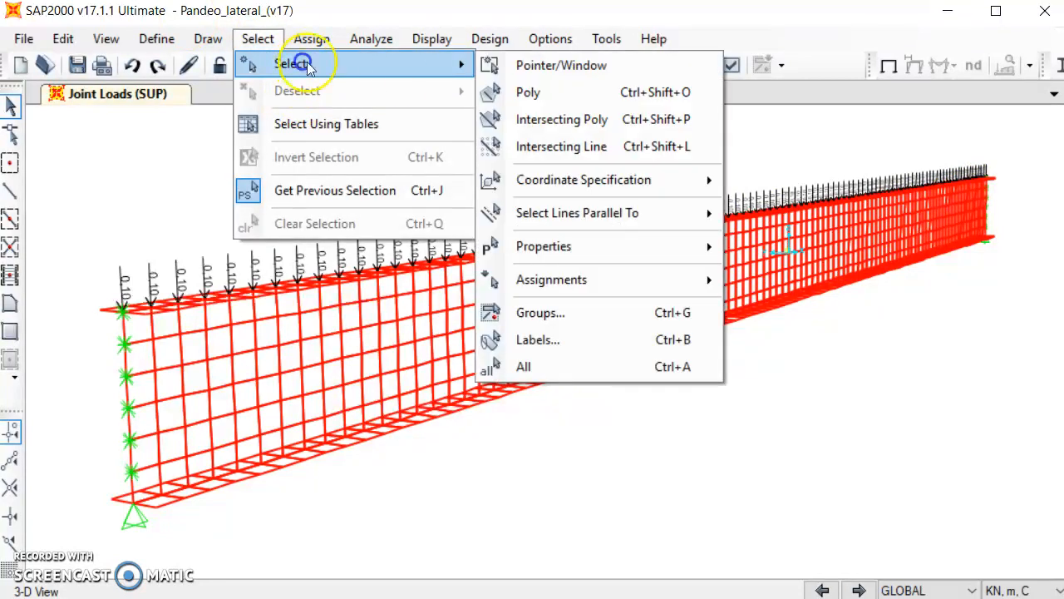
left_click(576, 314)
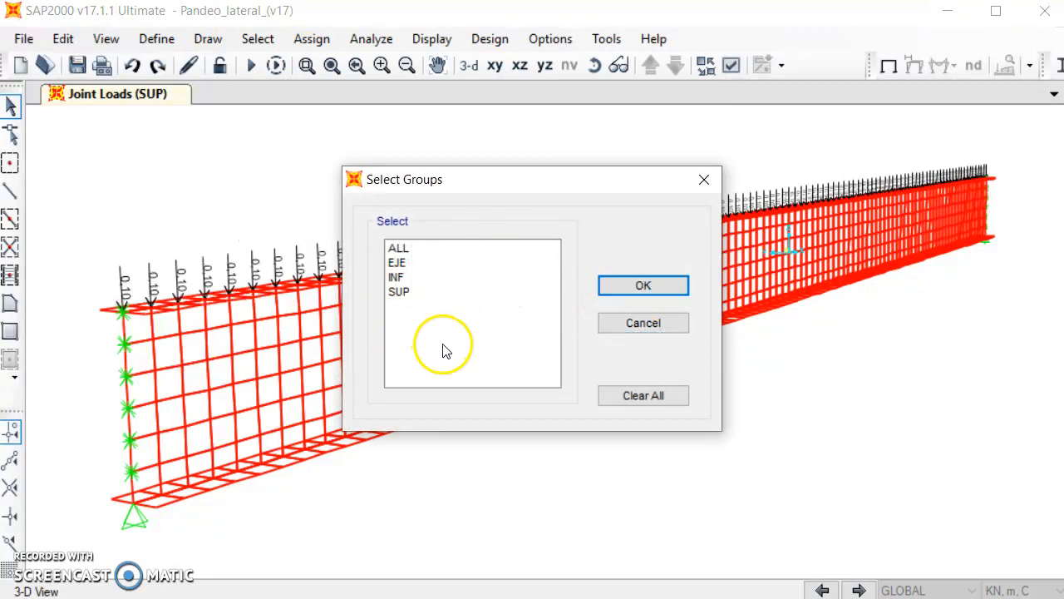
left_click(399, 263)
left_click(643, 286)
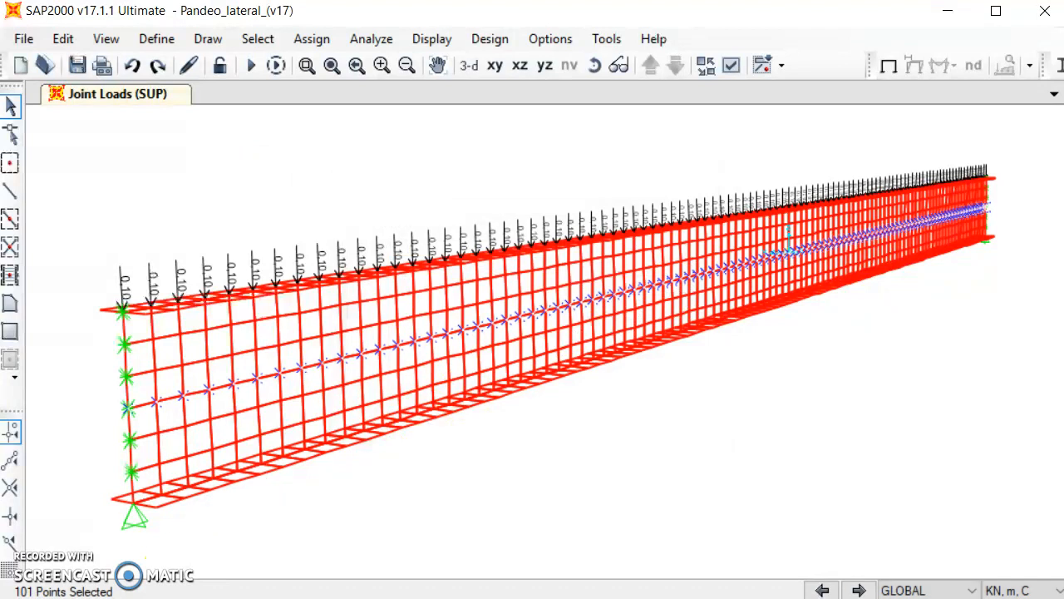
Assign a joint force of -0,1 kN in Global Z to the selected EJE joints under load pattern EJE
left_click(312, 38)
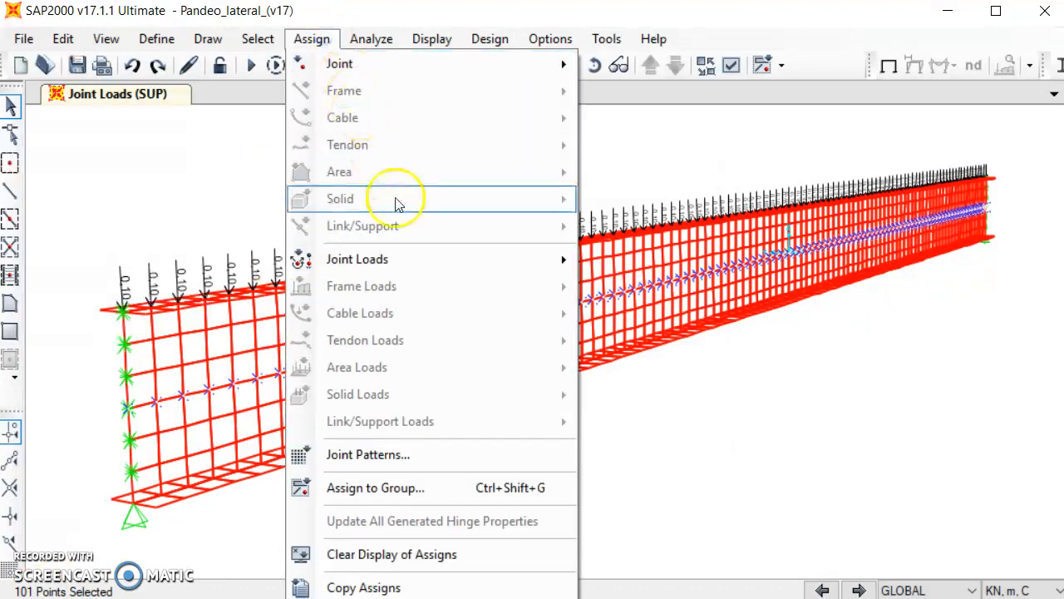
left_click(416, 259)
left_click(629, 261)
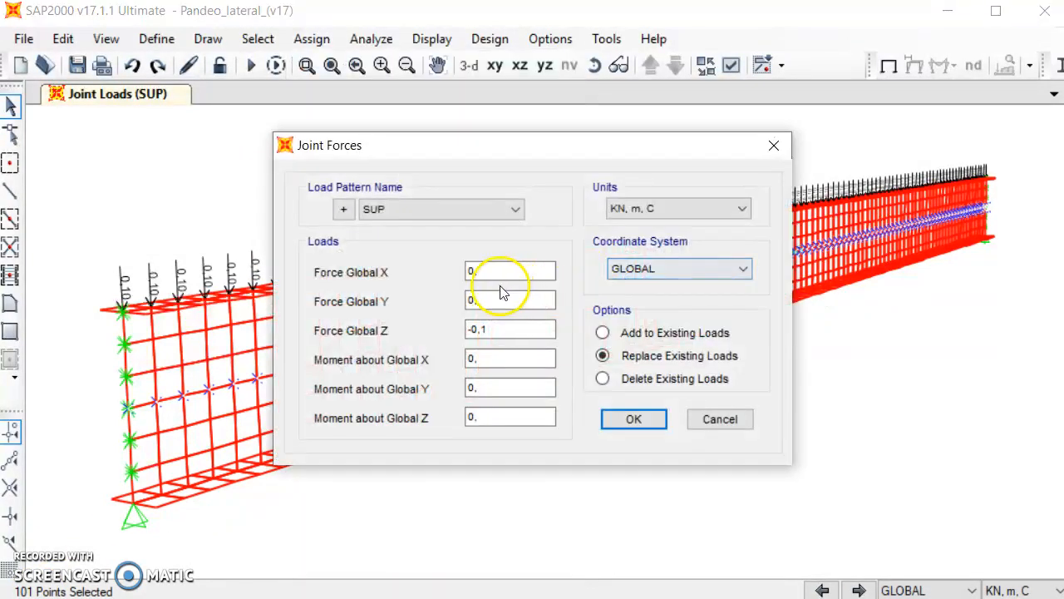
left_click(416, 209)
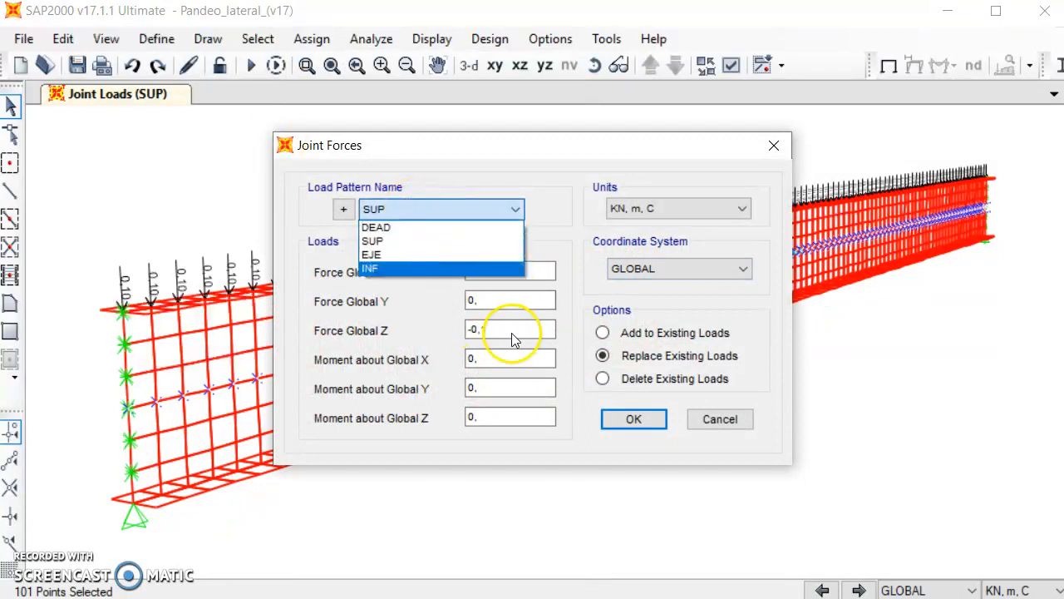
left_click(379, 255)
left_click(637, 419)
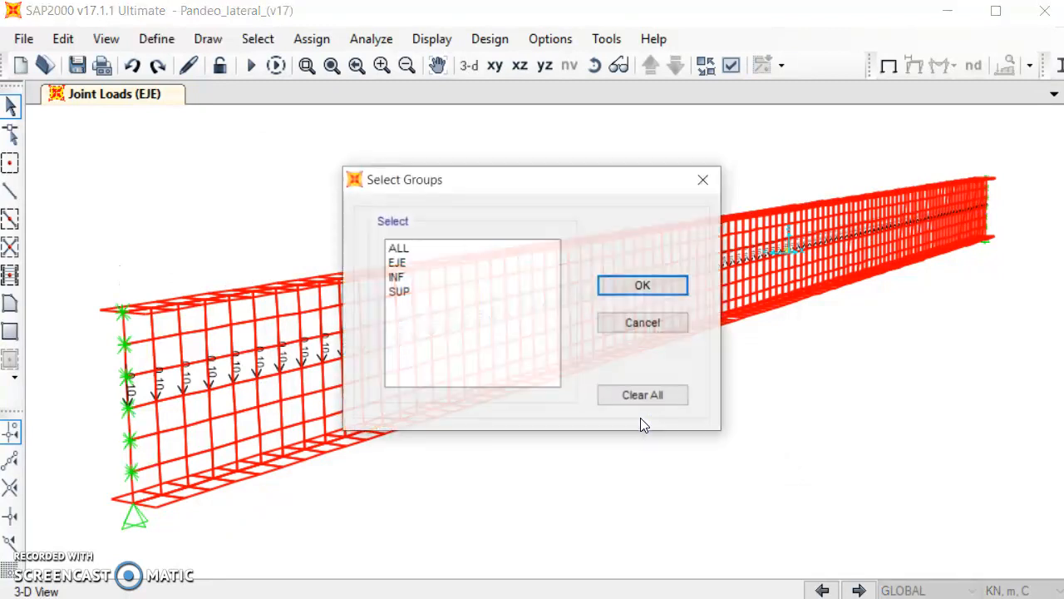
Try to assign a joint force of -0,1 kN in Global Z to the INF group's joints under load pattern EJE
left_click(397, 278)
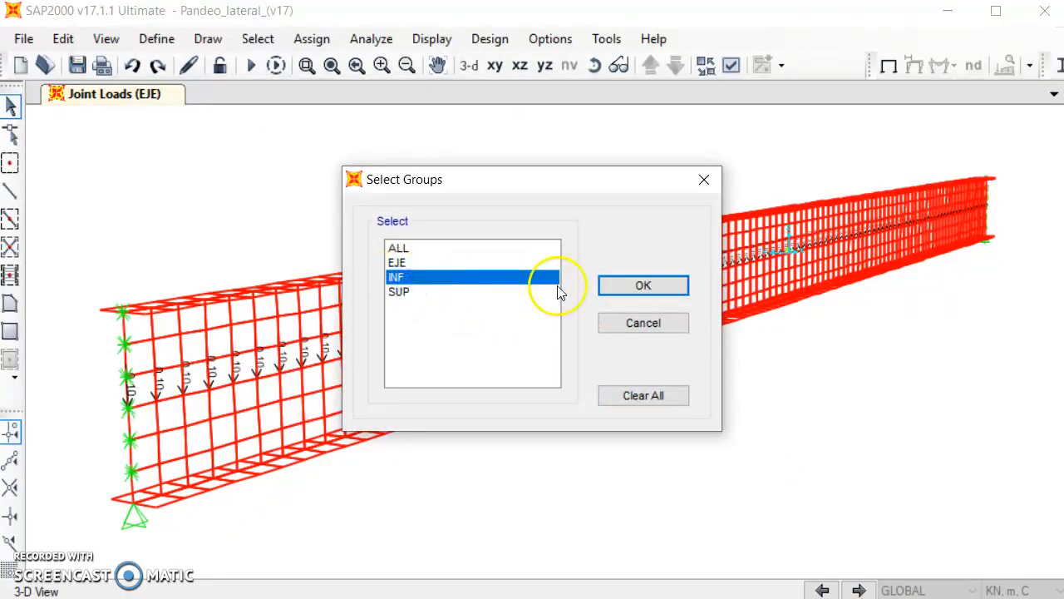
left_click(643, 287)
left_click(311, 39)
mouse_move(410, 267)
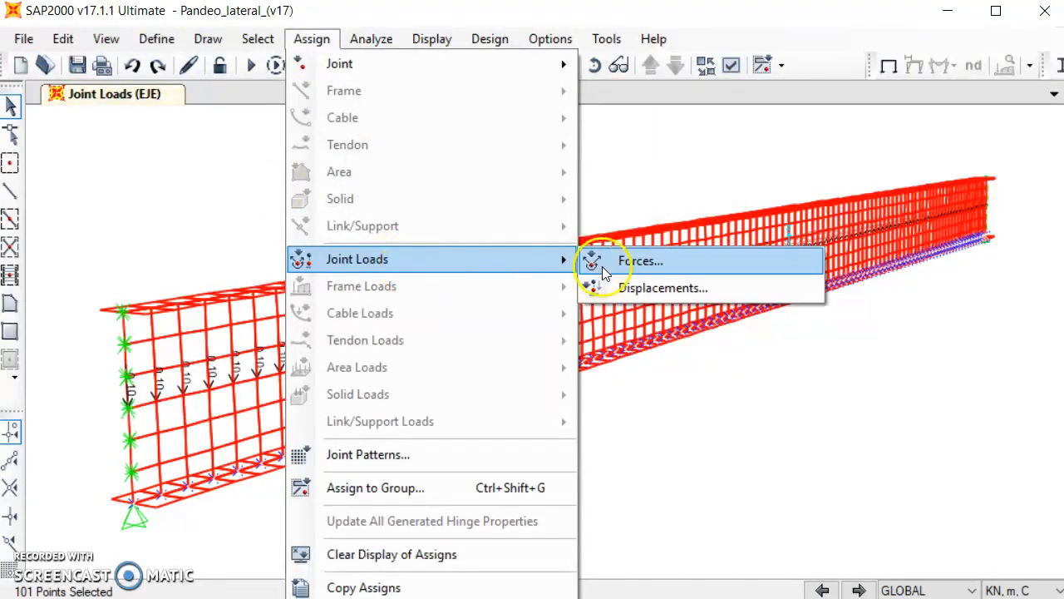
left_click(615, 262)
left_click(385, 209)
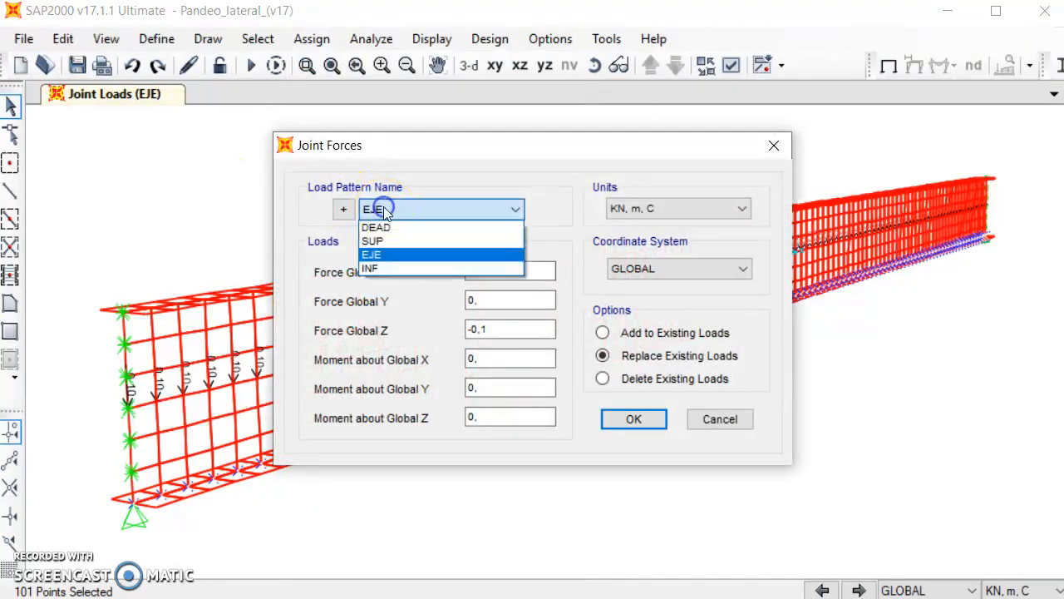
left_click(391, 254)
left_click(482, 330)
type("-0,1")
left_click(630, 418)
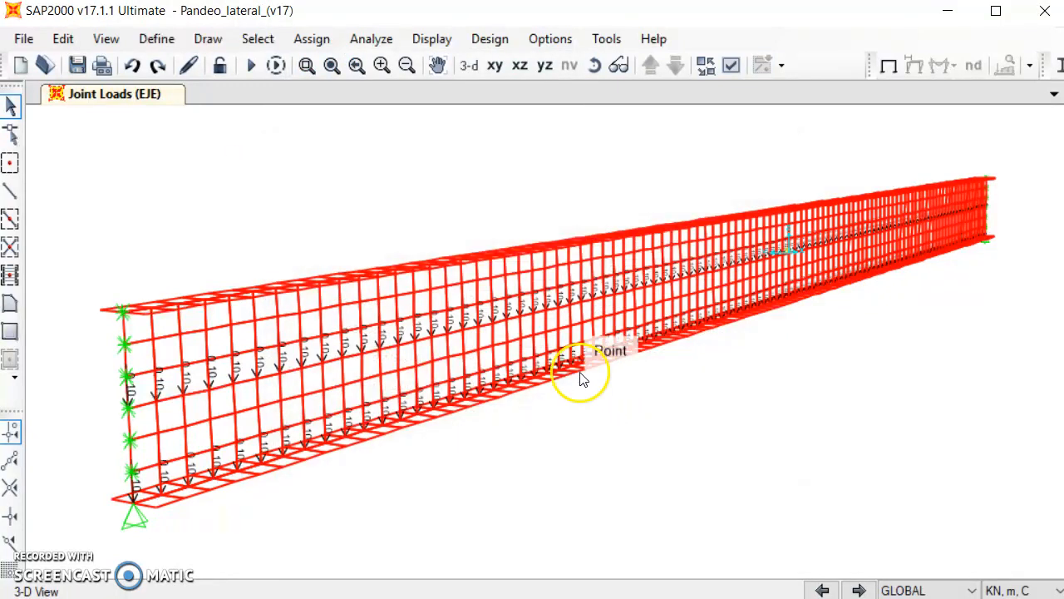
left_click(530, 347)
left_click(584, 161)
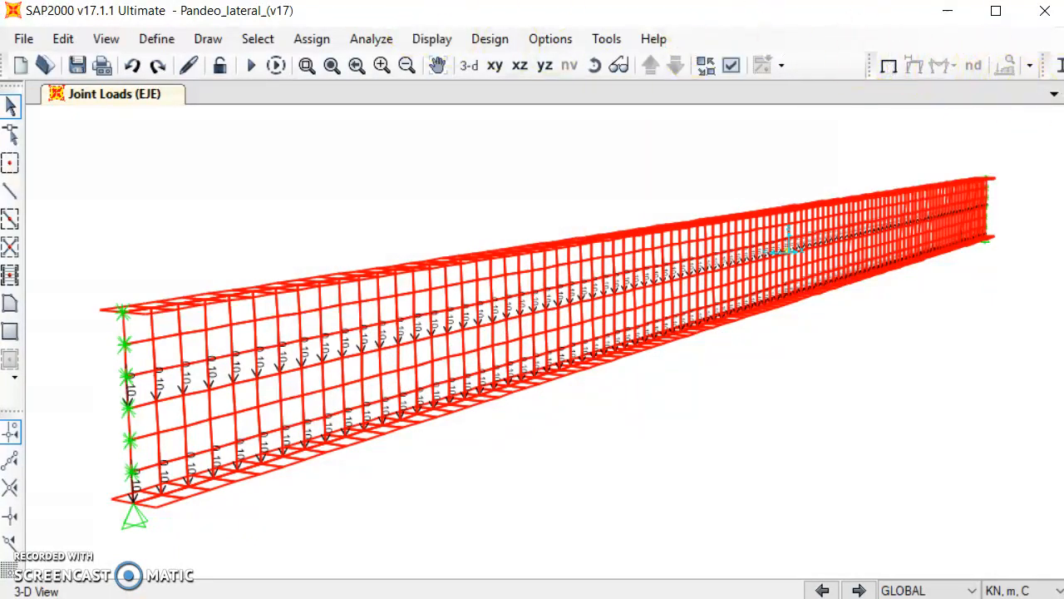
Display the joint loads assigned under load pattern SUP
left_click(432, 38)
mouse_move(497, 95)
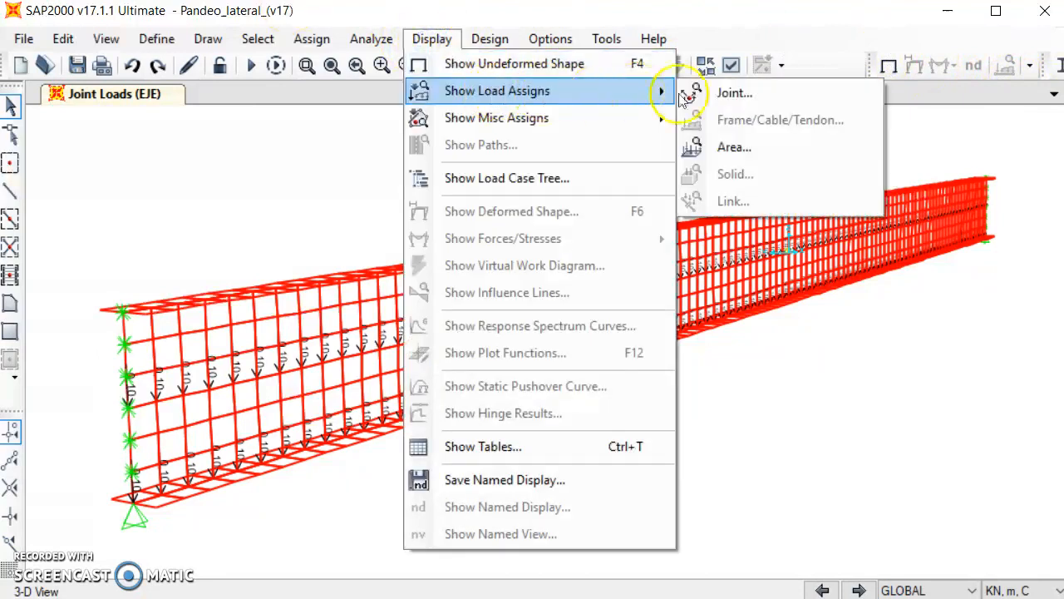
left_click(706, 93)
left_click(490, 218)
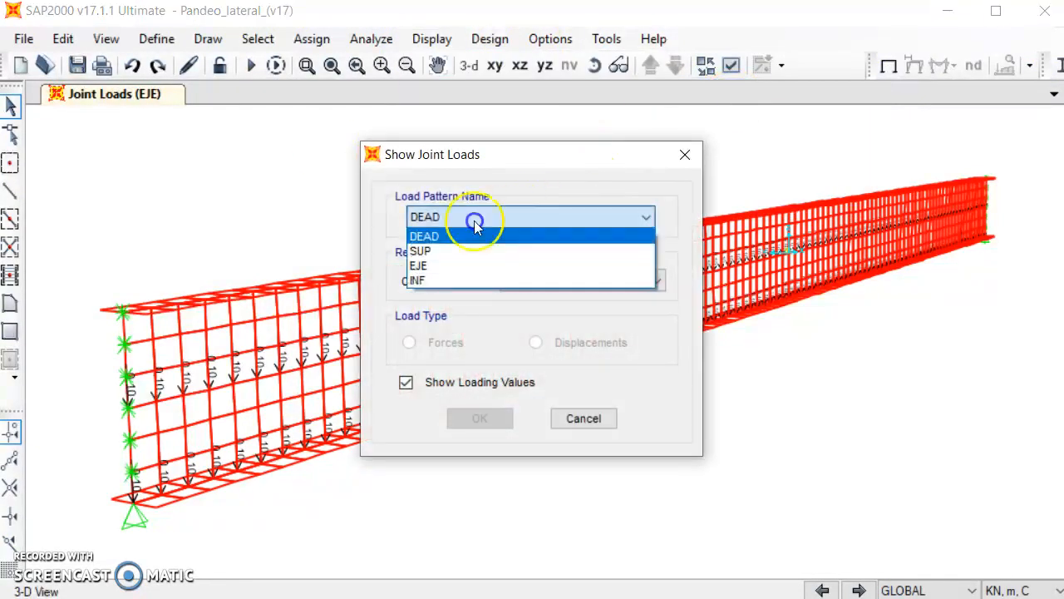
left_click(475, 250)
left_click(466, 421)
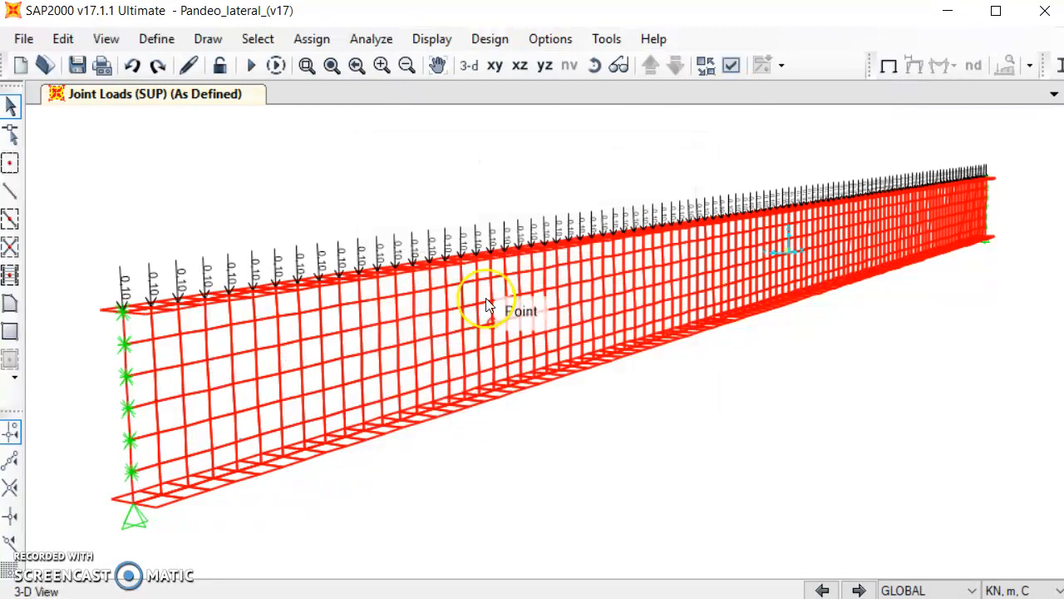
Display the joint loads assigned under load pattern EJE
left_click(431, 39)
mouse_move(651, 98)
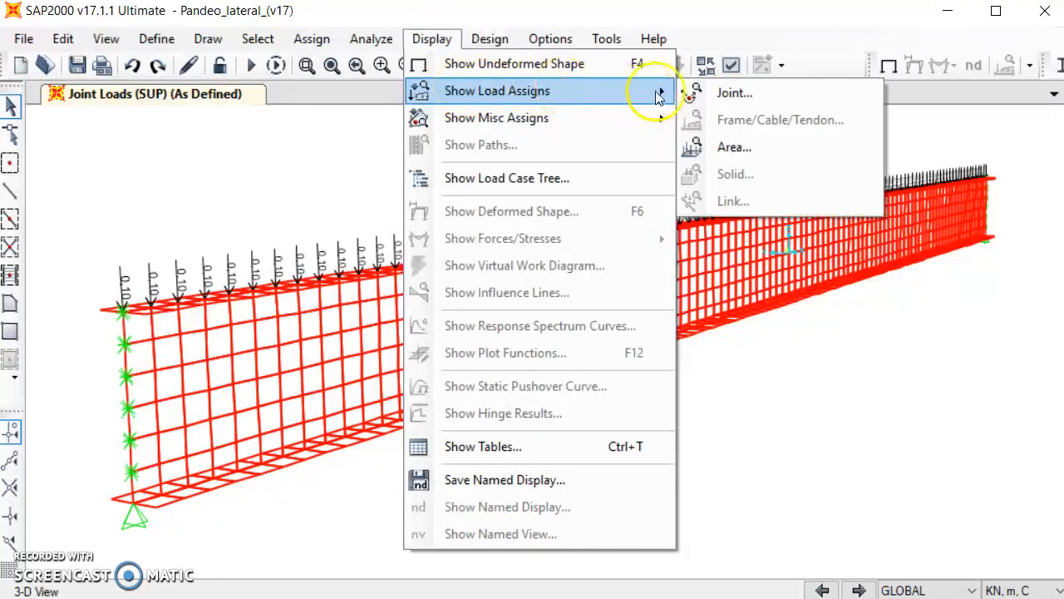
left_click(707, 94)
left_click(471, 218)
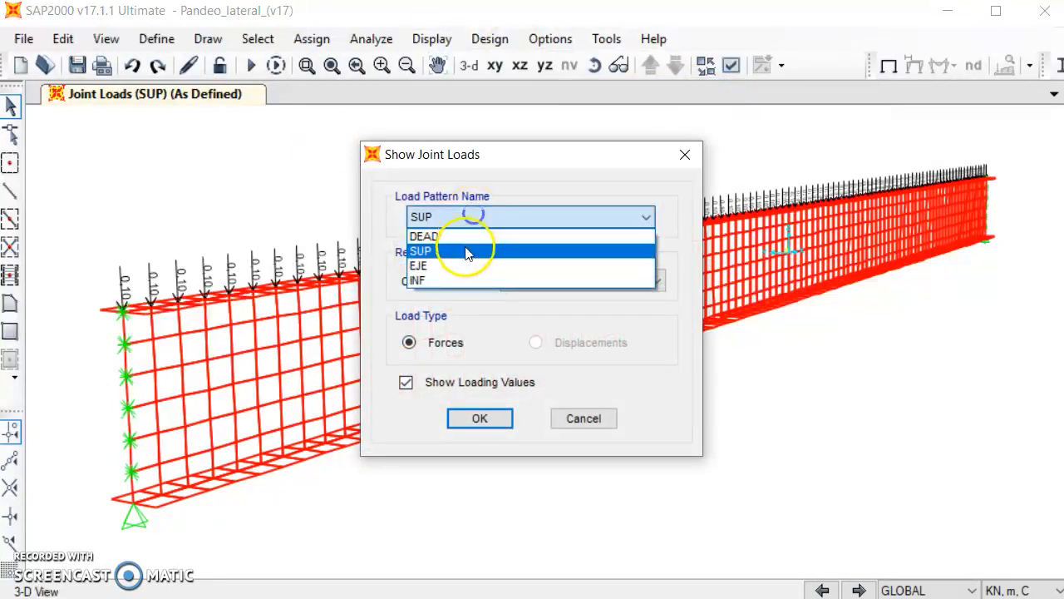
left_click(468, 266)
left_click(463, 418)
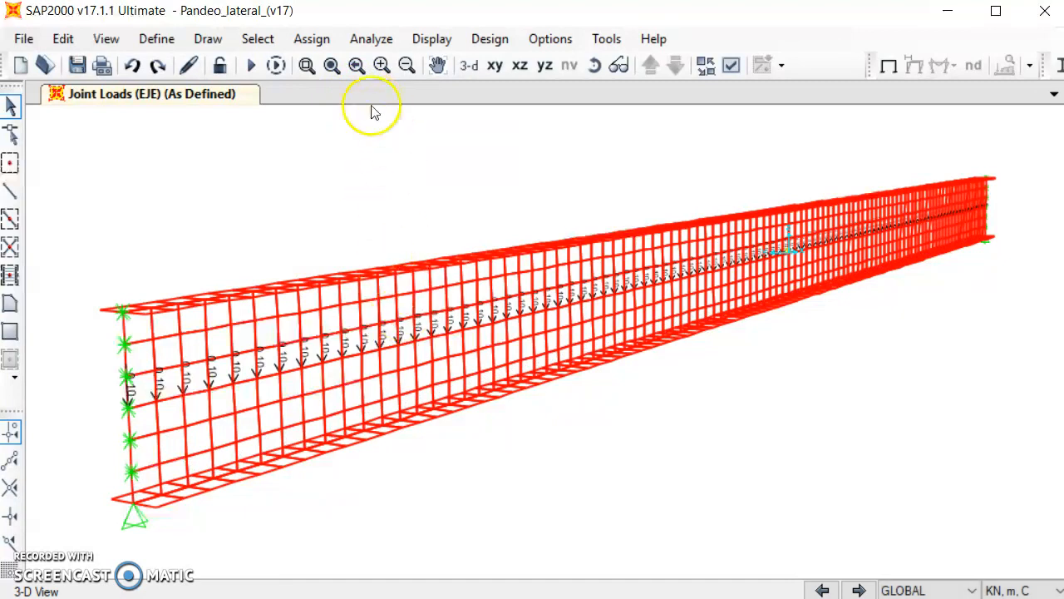
Select the joints of the INF group along the beam's bottom flange
left_click(258, 39)
mouse_move(283, 61)
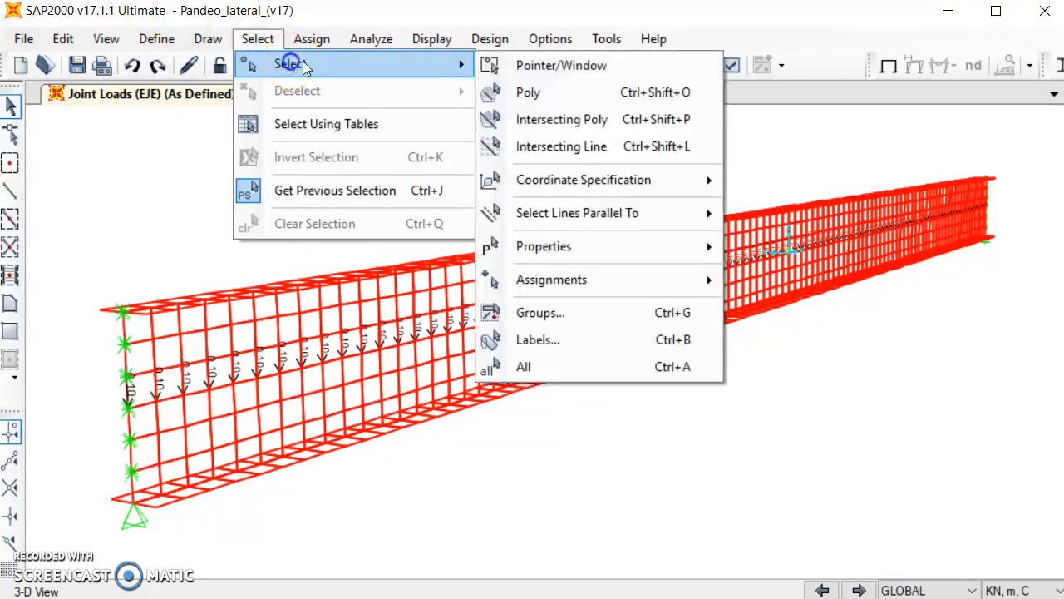
left_click(641, 323)
left_click(393, 277)
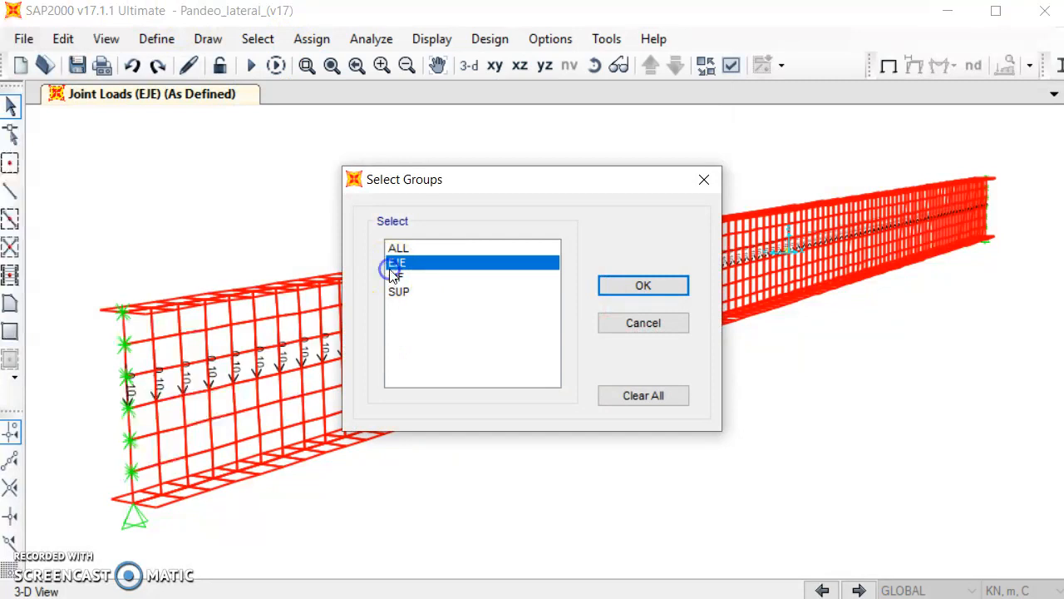
left_click(671, 286)
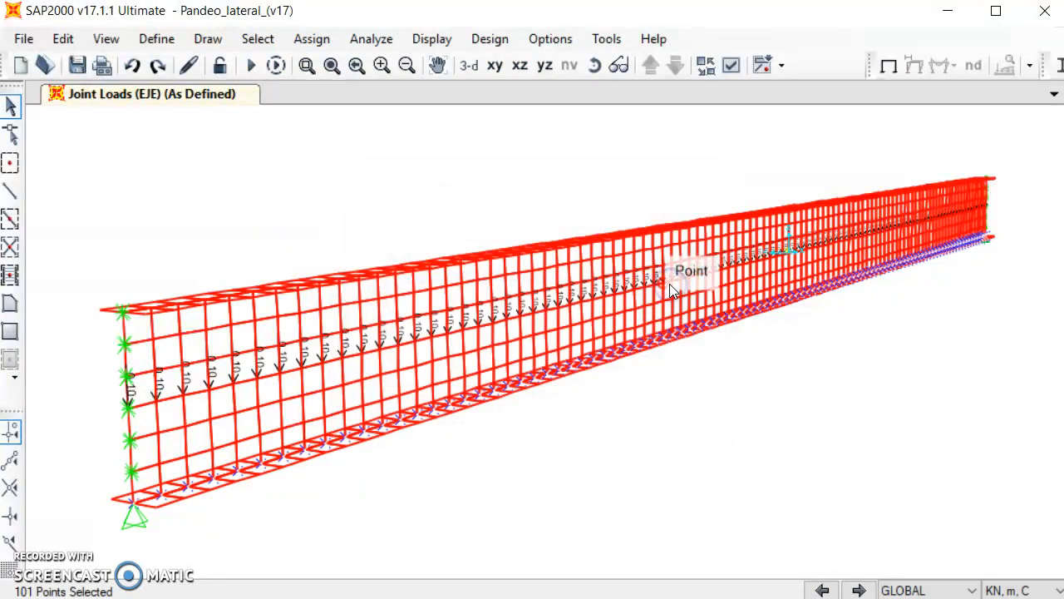
Assign a joint force of -0,1 kN in Global Z to the selected bottom flange joints under load pattern INF, replacing existing loads
left_click(324, 40)
mouse_move(423, 257)
left_click(692, 257)
left_click(427, 209)
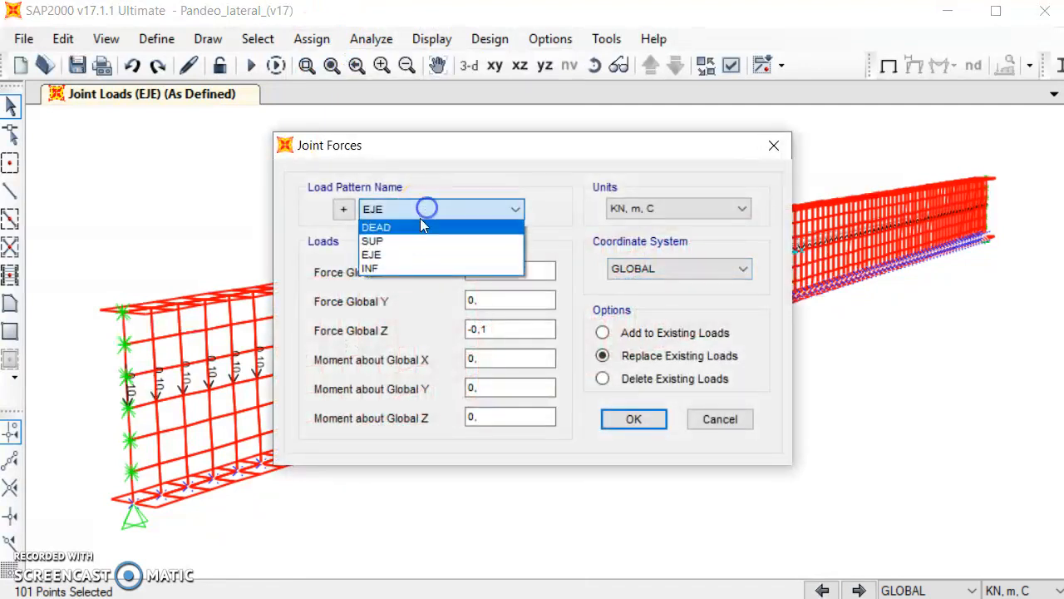
left_click(416, 267)
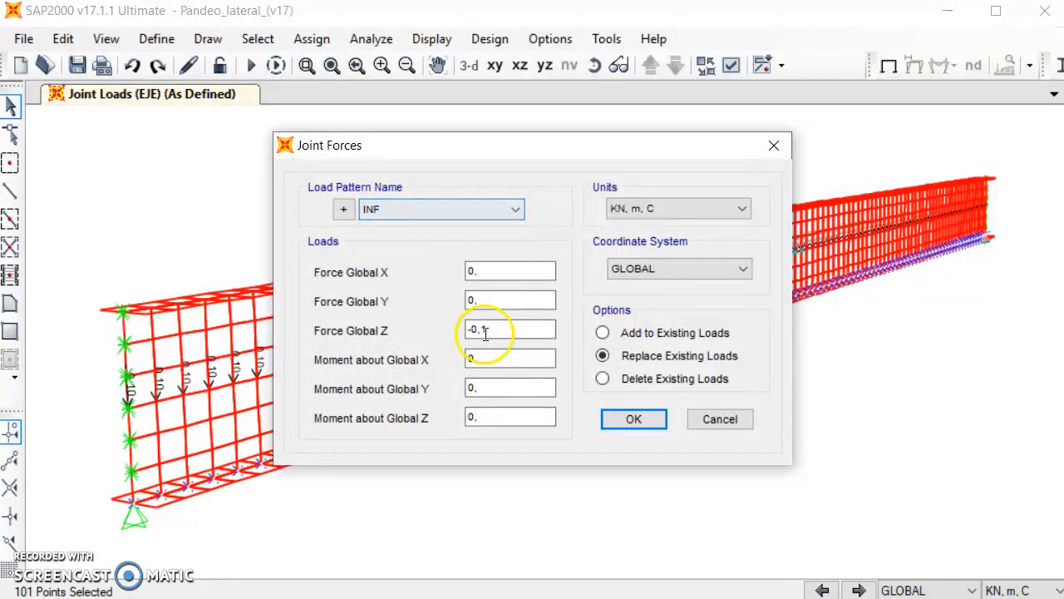
left_click(649, 421)
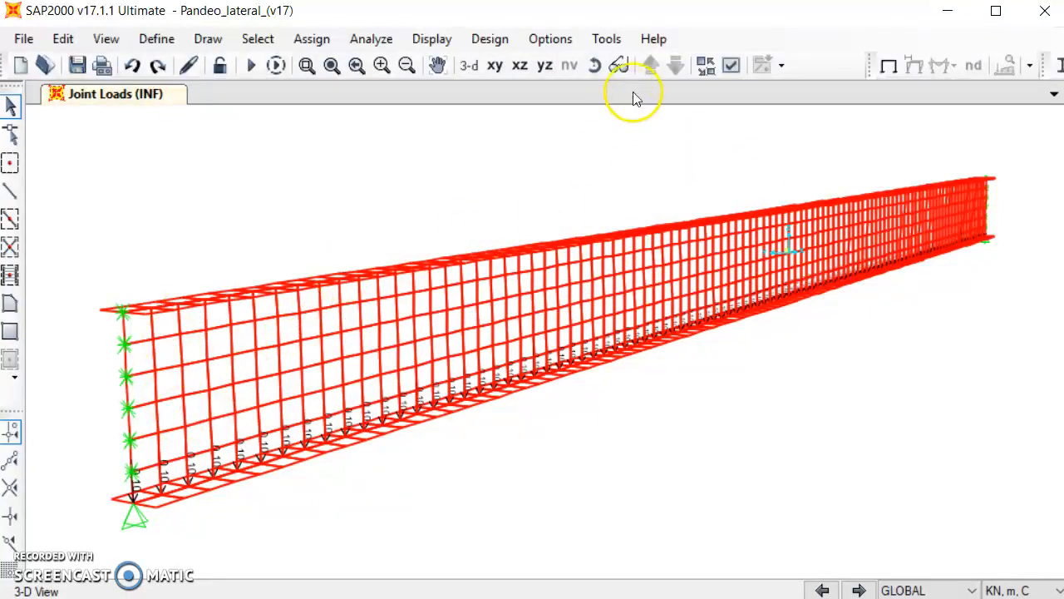
Display the joint loads defined under load pattern SUP to check the top flange loading
left_click(445, 46)
mouse_move(499, 90)
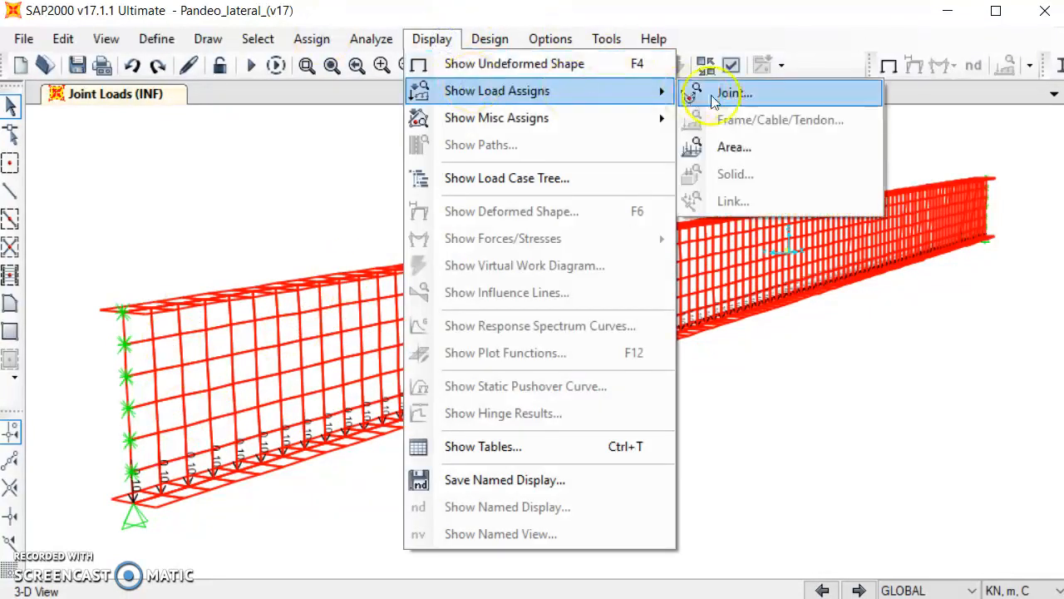
left_click(748, 90)
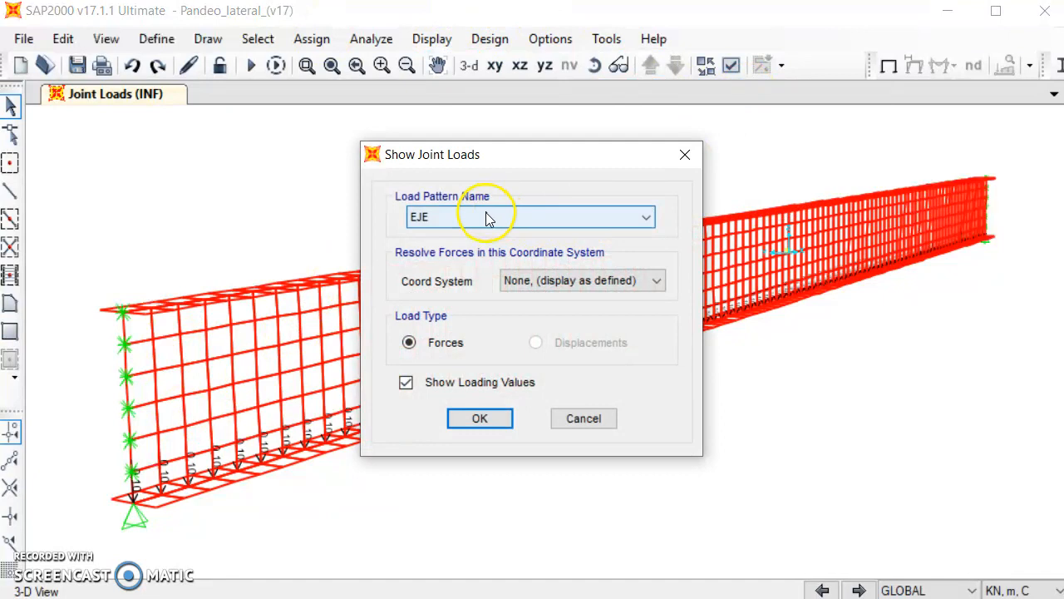
left_click(488, 218)
left_click(488, 244)
left_click(482, 420)
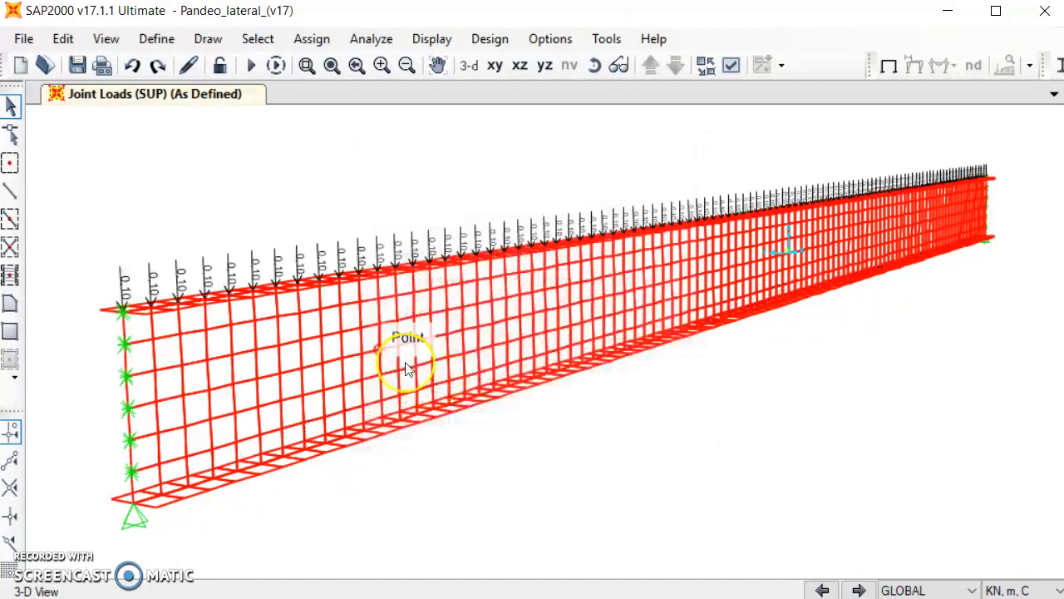
Display the joint loads defined under load pattern EJE to check the loading along the web axis
left_click(431, 38)
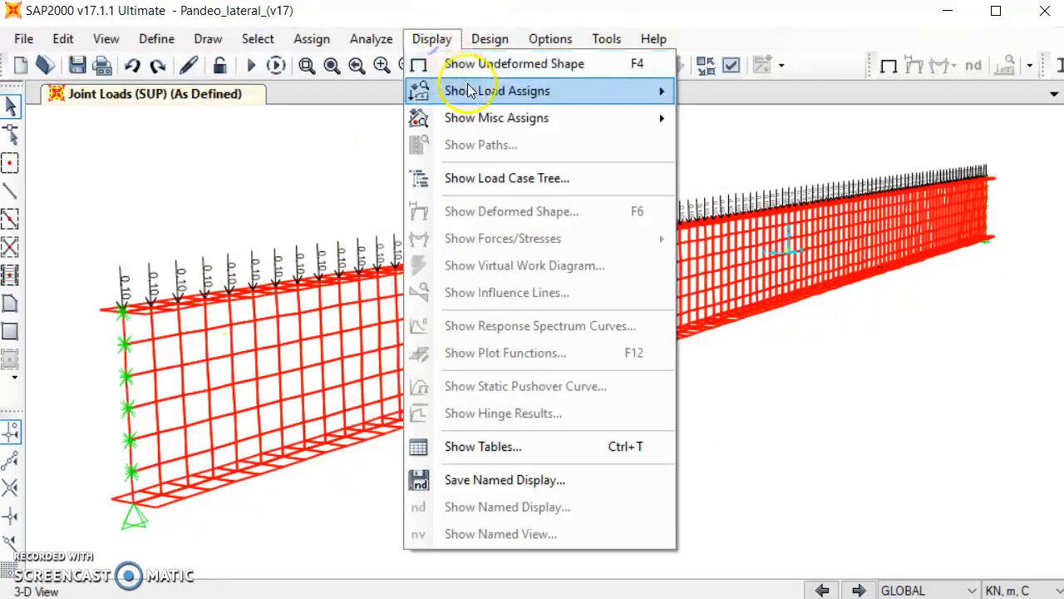
mouse_move(470, 90)
left_click(694, 90)
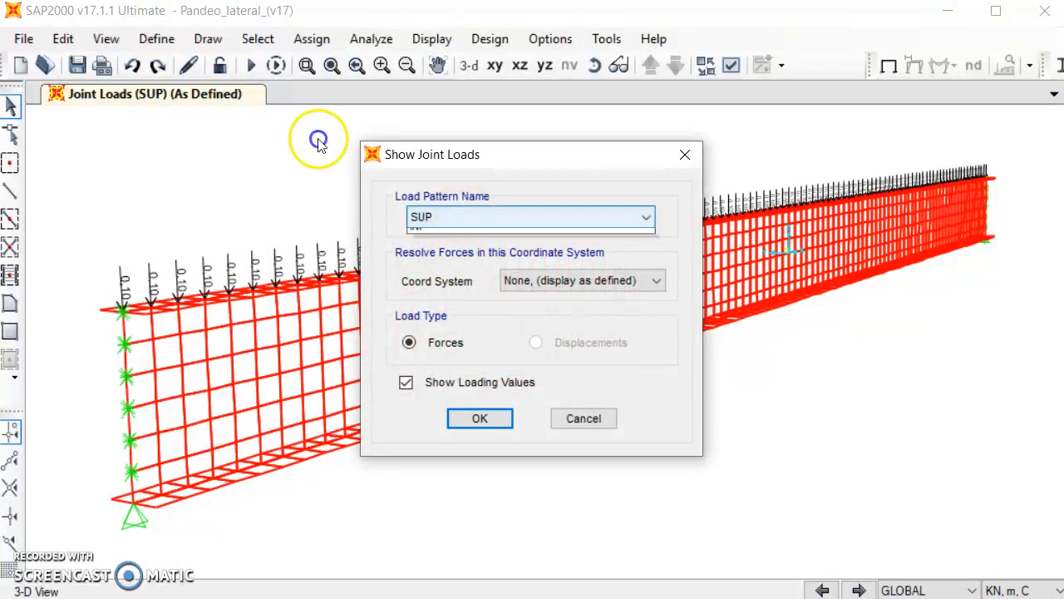
left_click(466, 217)
left_click(474, 262)
left_click(478, 419)
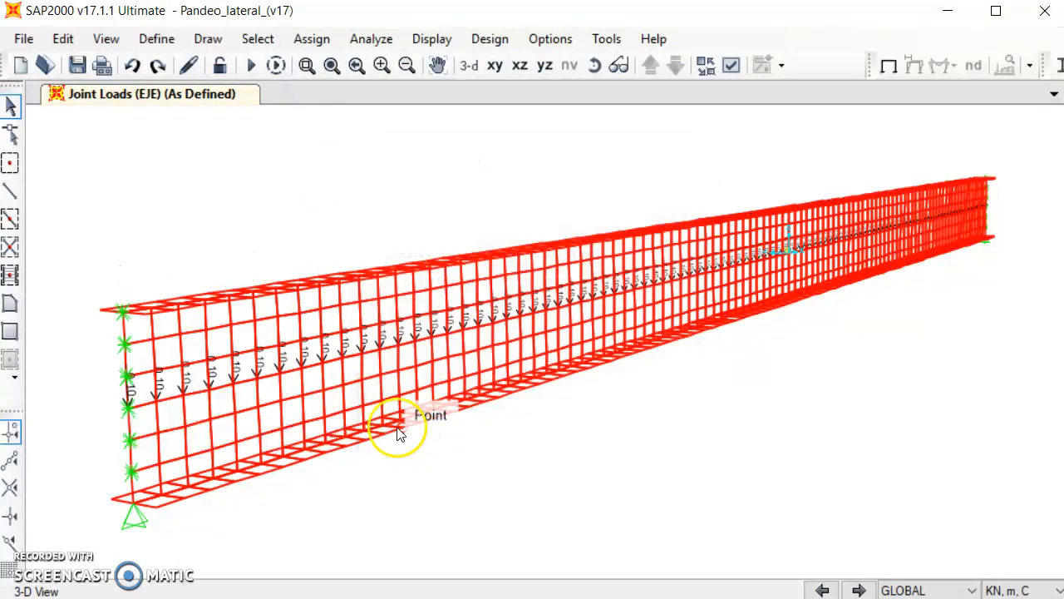
Display the joint loads defined under load pattern INF to check the bottom flange loading
left_click(430, 37)
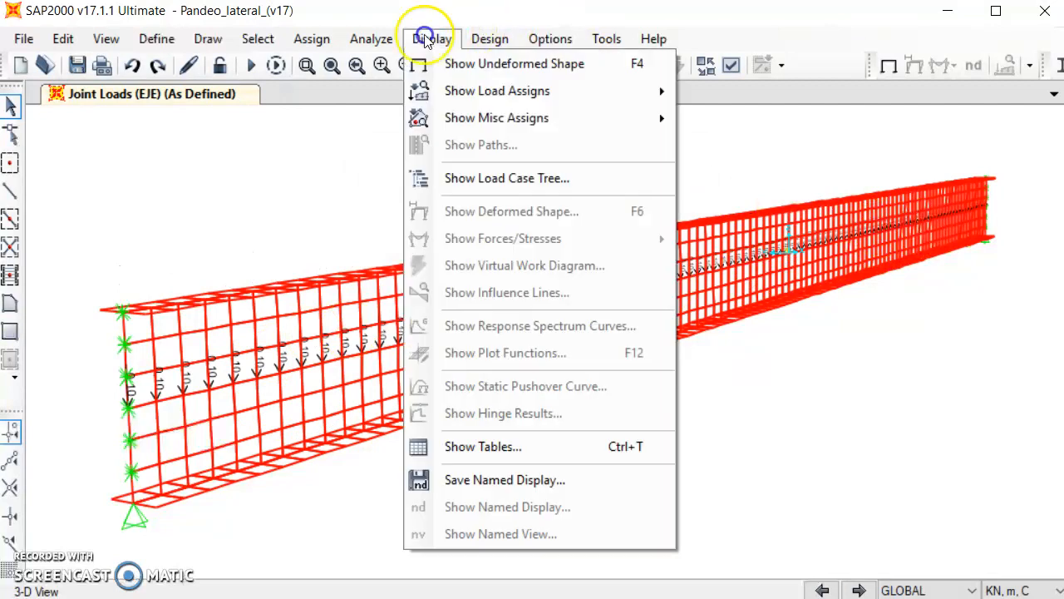
mouse_move(471, 90)
left_click(694, 90)
left_click(464, 217)
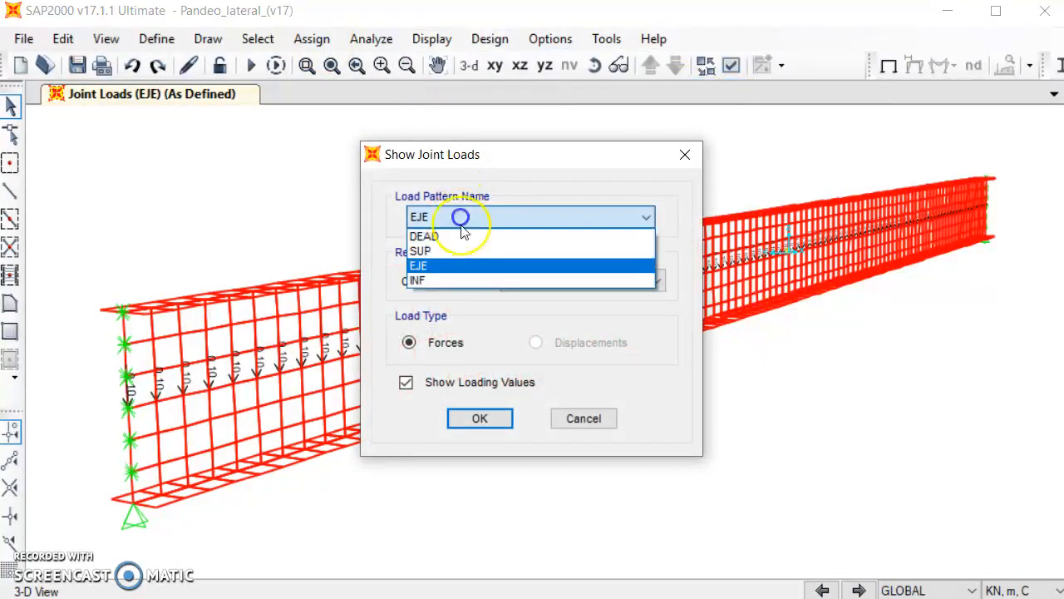
left_click(476, 283)
left_click(479, 420)
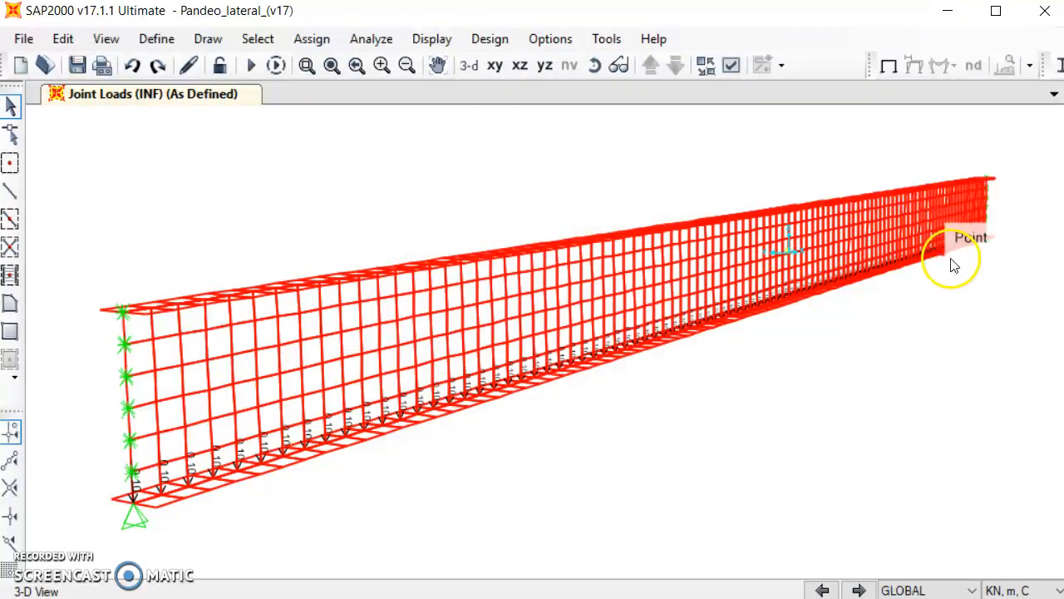
Run the analysis of the beam model for its buckling load cases
left_click(251, 65)
left_click(814, 410)
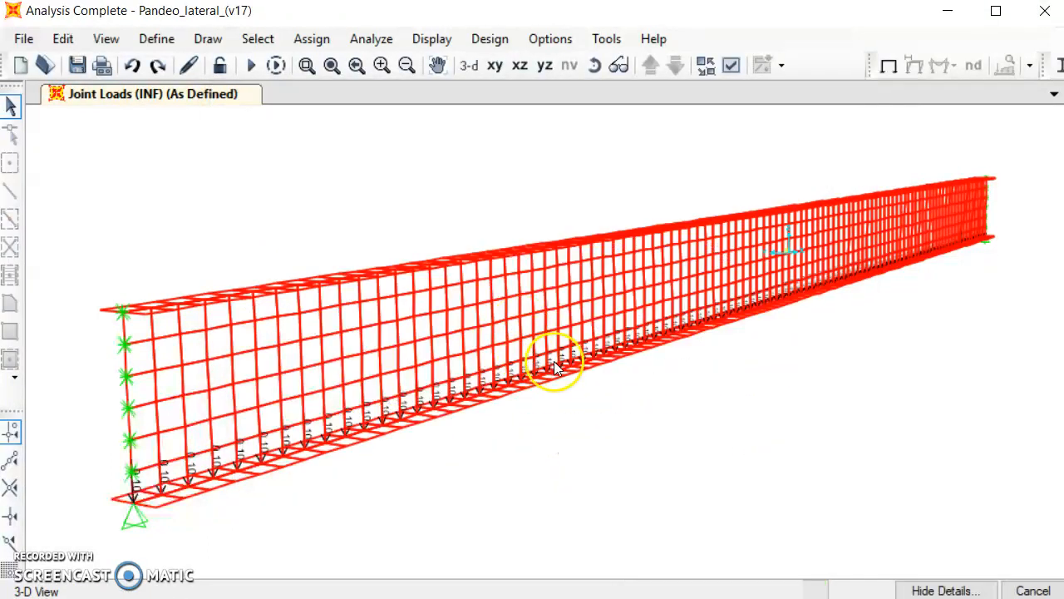
mouse_move(532, 249)
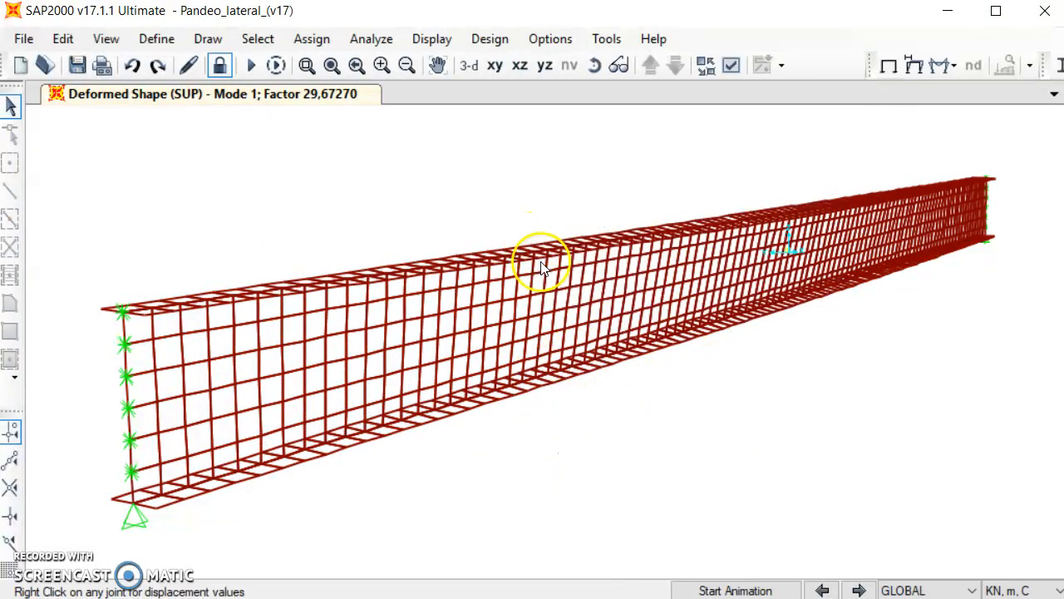
Animate the beam's deformed shape for case SUP, mode 1, and turn off the program's sound
mouse_move(657, 353)
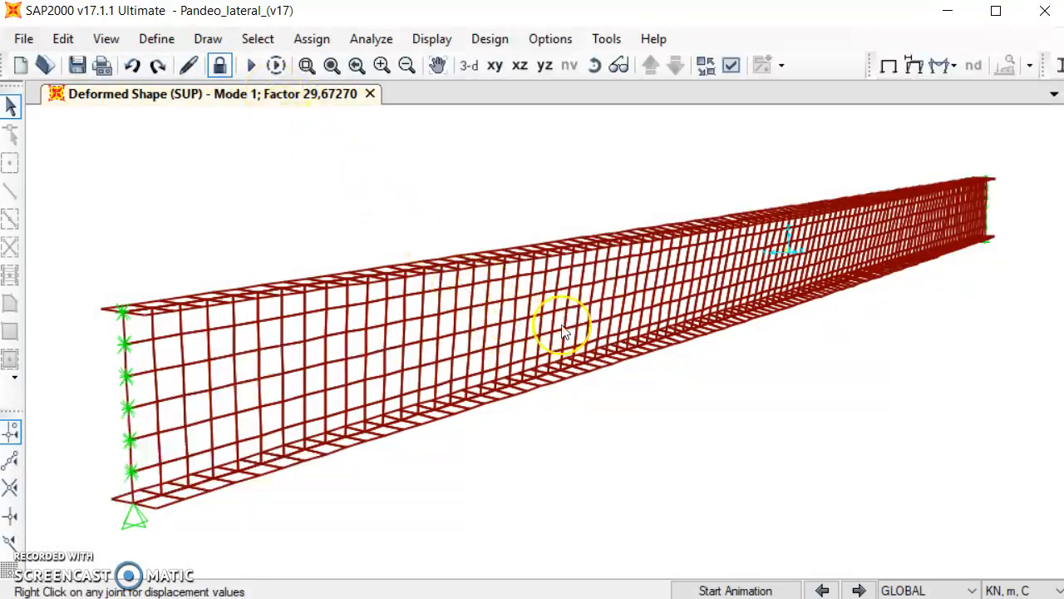
left_click(753, 587)
left_click(754, 587)
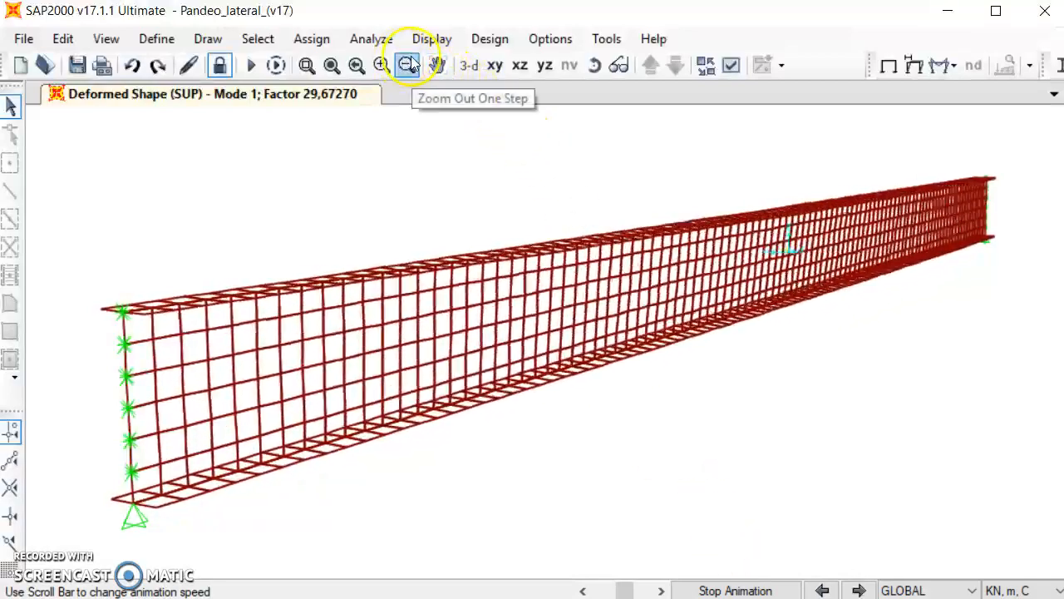
left_click(548, 39)
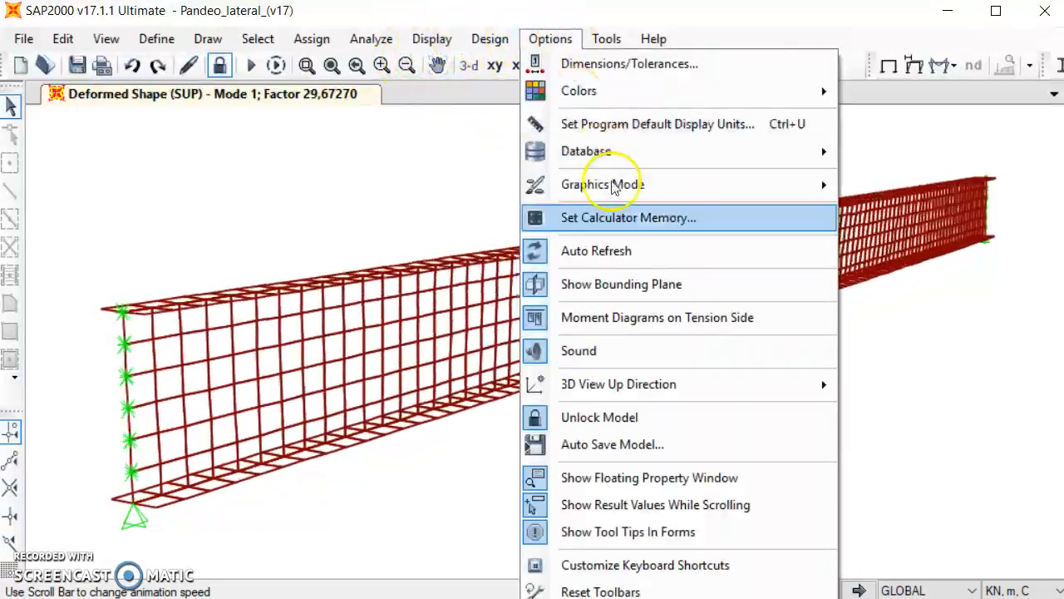
left_click(615, 351)
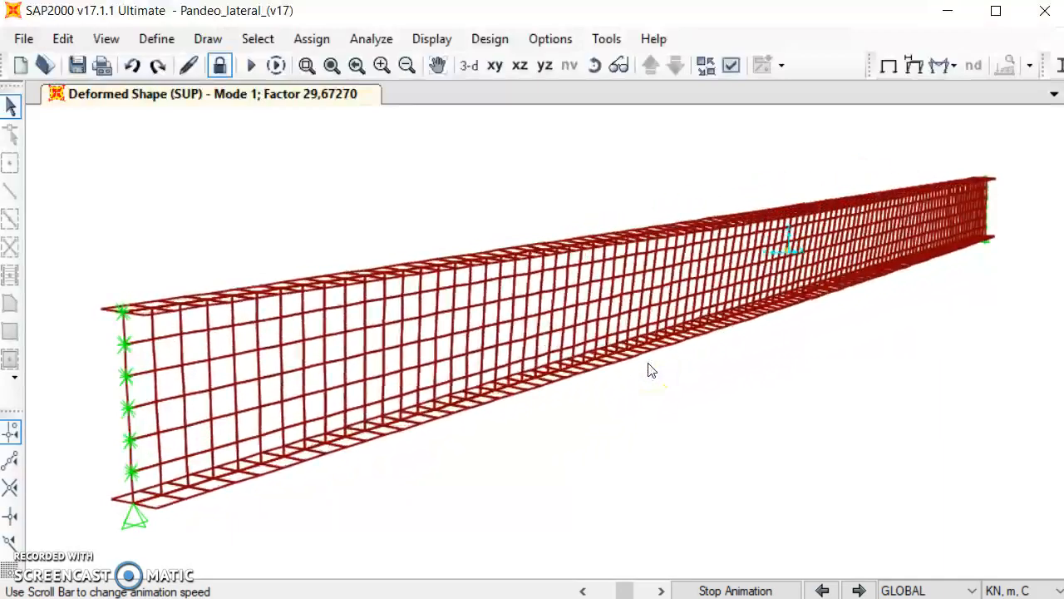
left_click(647, 349)
left_click(607, 322)
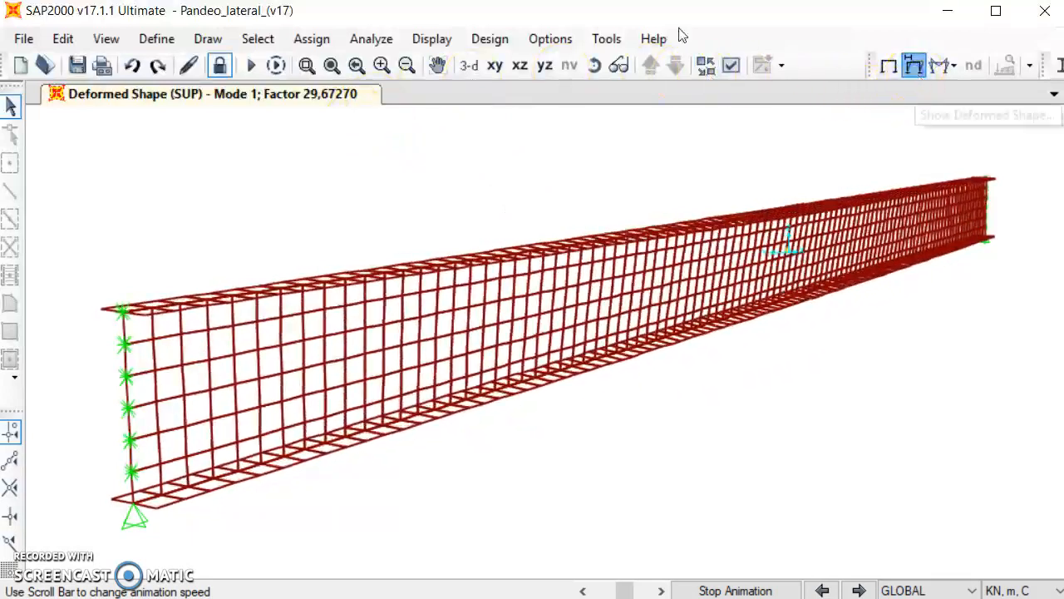
Display the deformed shape of case EJE for mode 1 and mode 2, animating mode 2
left_click(915, 70)
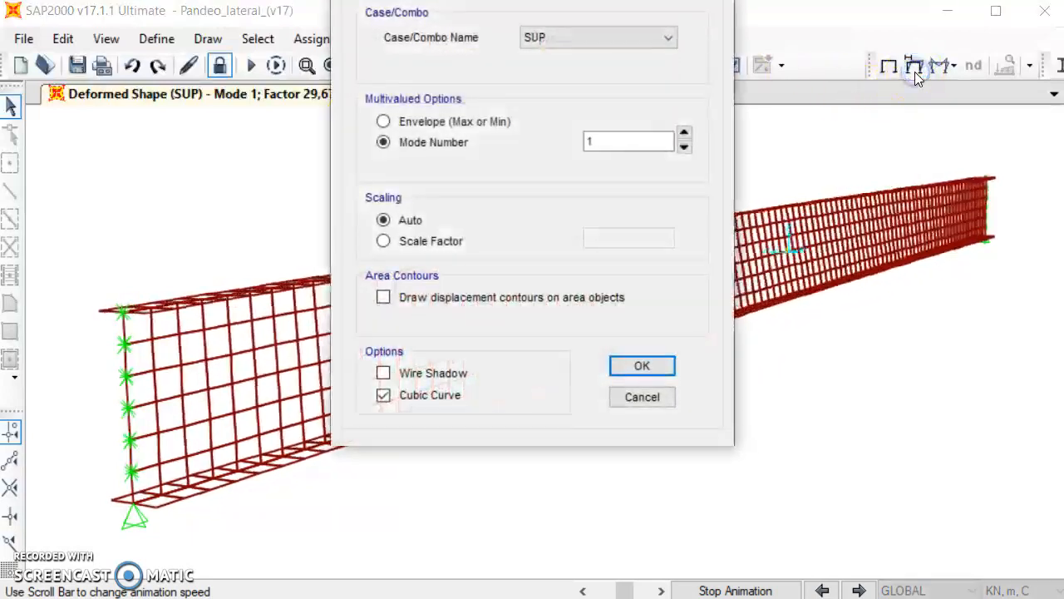
left_click(576, 39)
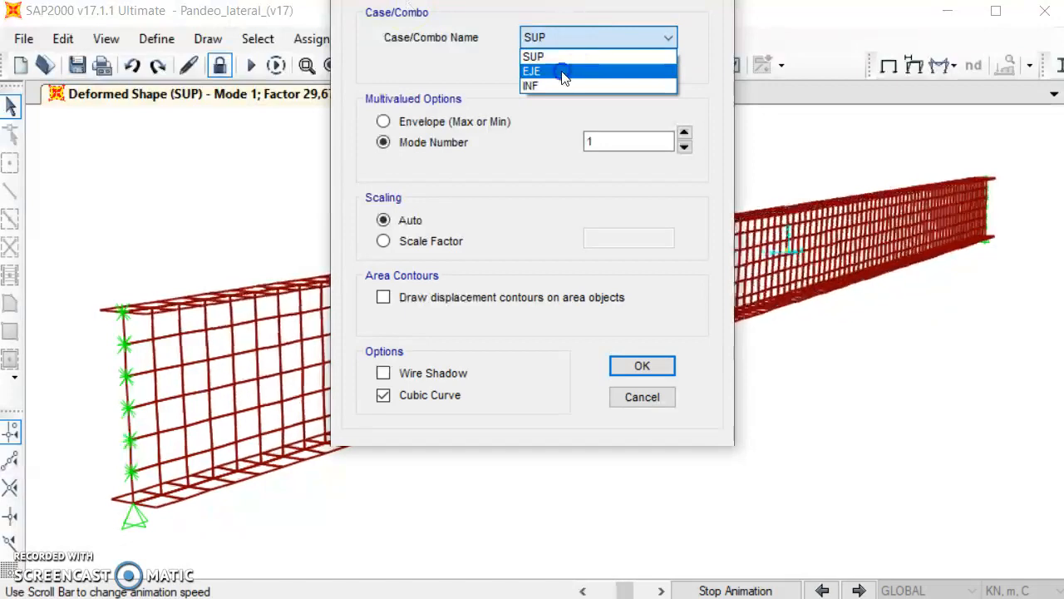
left_click(561, 70)
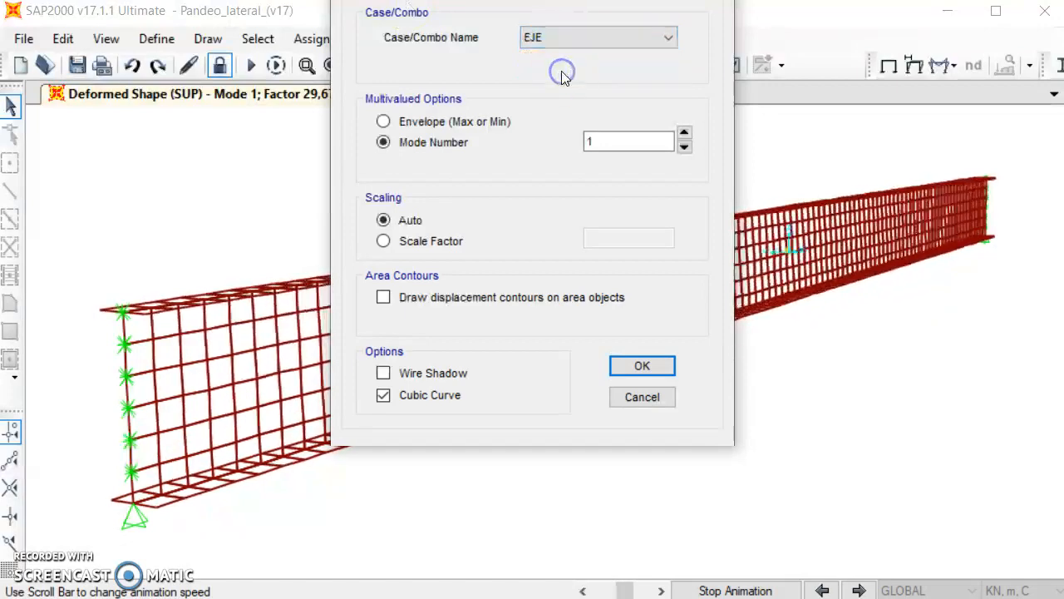
left_click(642, 367)
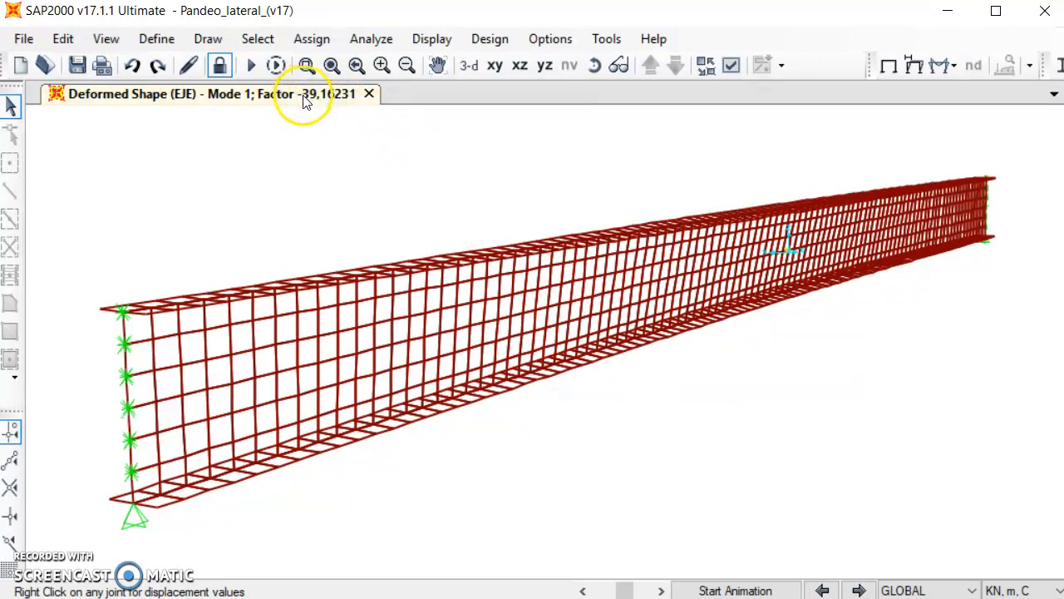
right_click(634, 283)
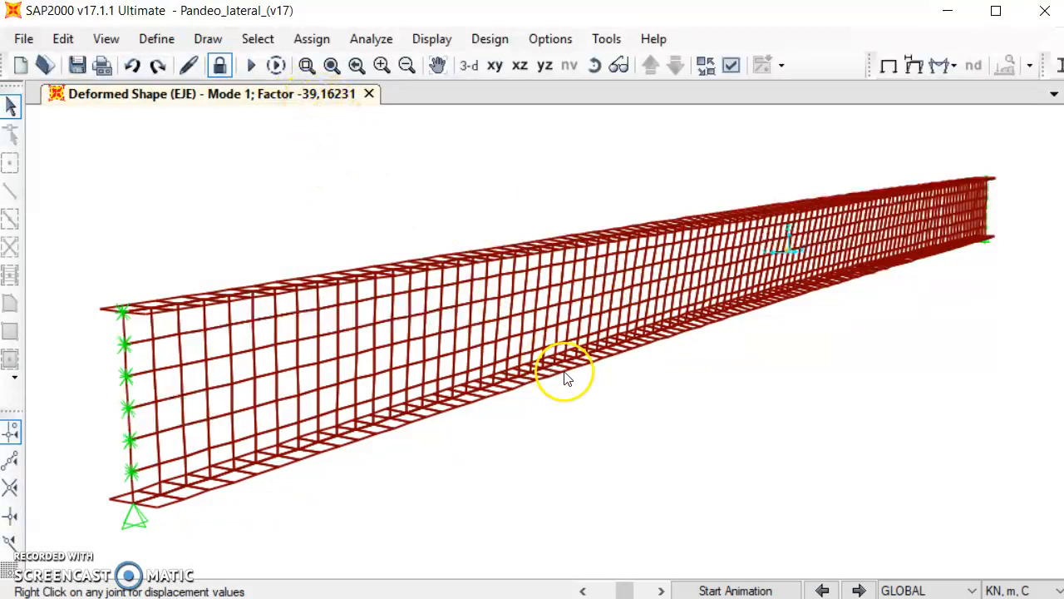
right_click(638, 334)
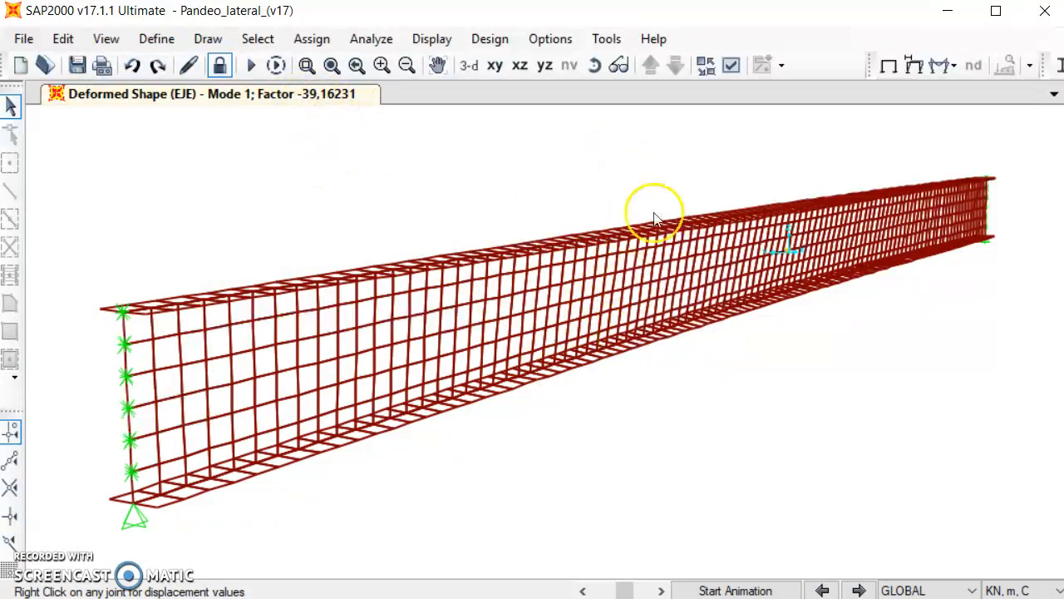
left_click(859, 590)
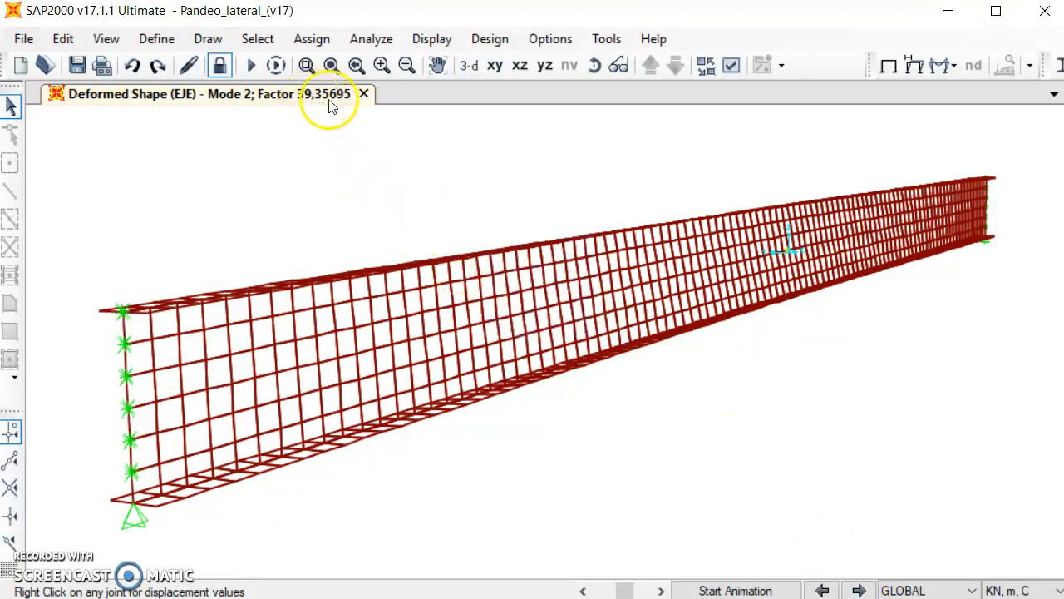
left_click(750, 591)
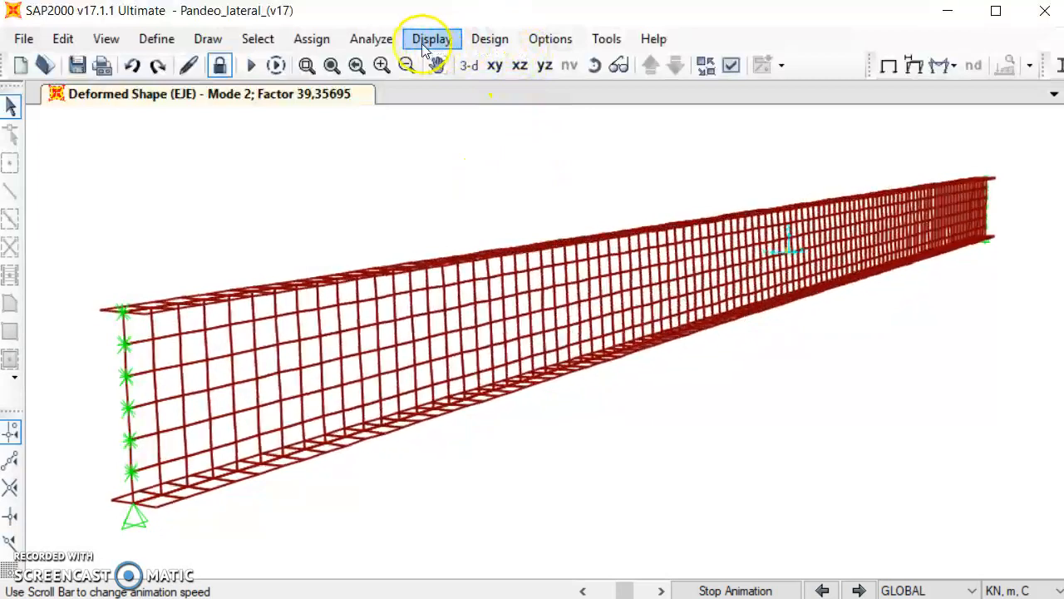
Display the deformed shape of case INF for mode 1 and mode 2
left_click(915, 65)
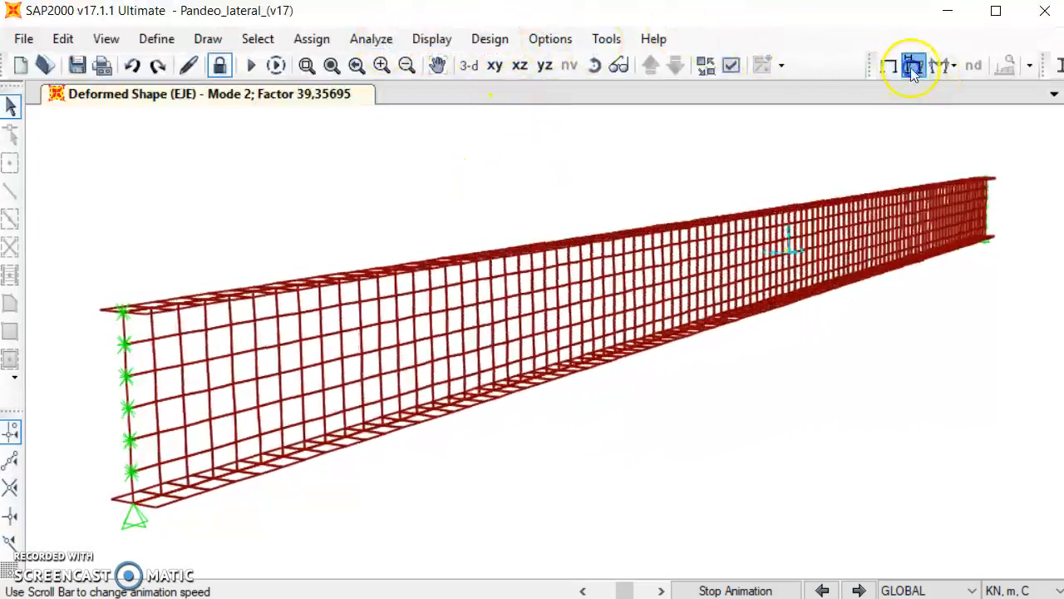
left_click(582, 37)
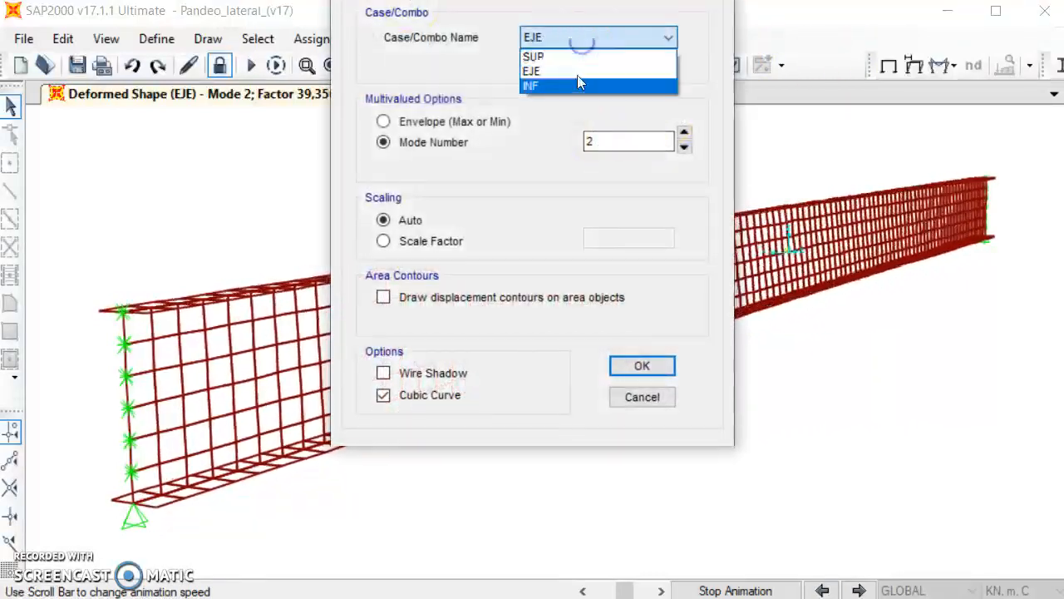
left_click(575, 89)
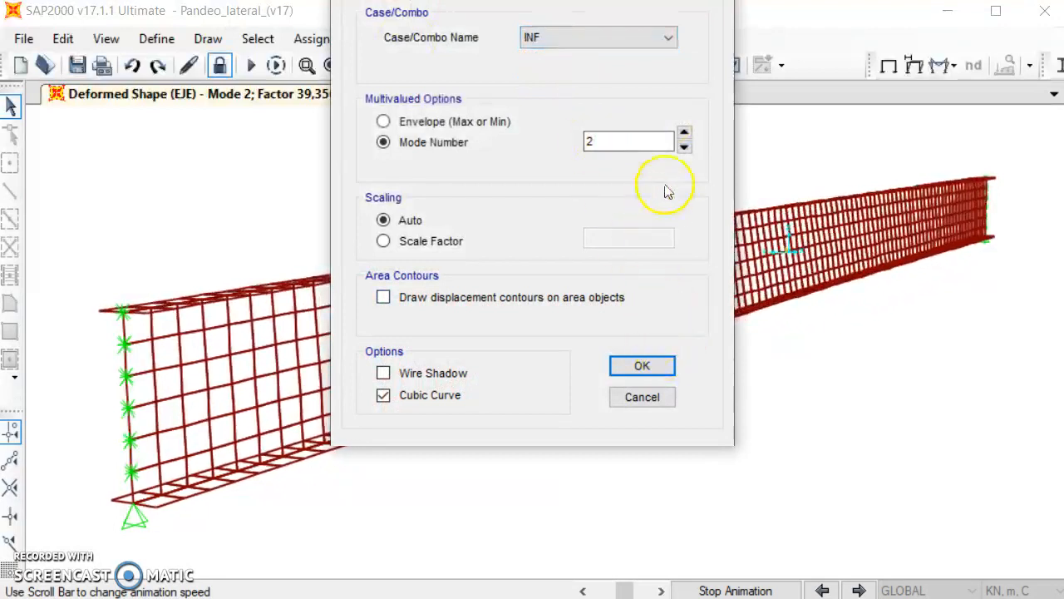
left_click(684, 146)
left_click(642, 366)
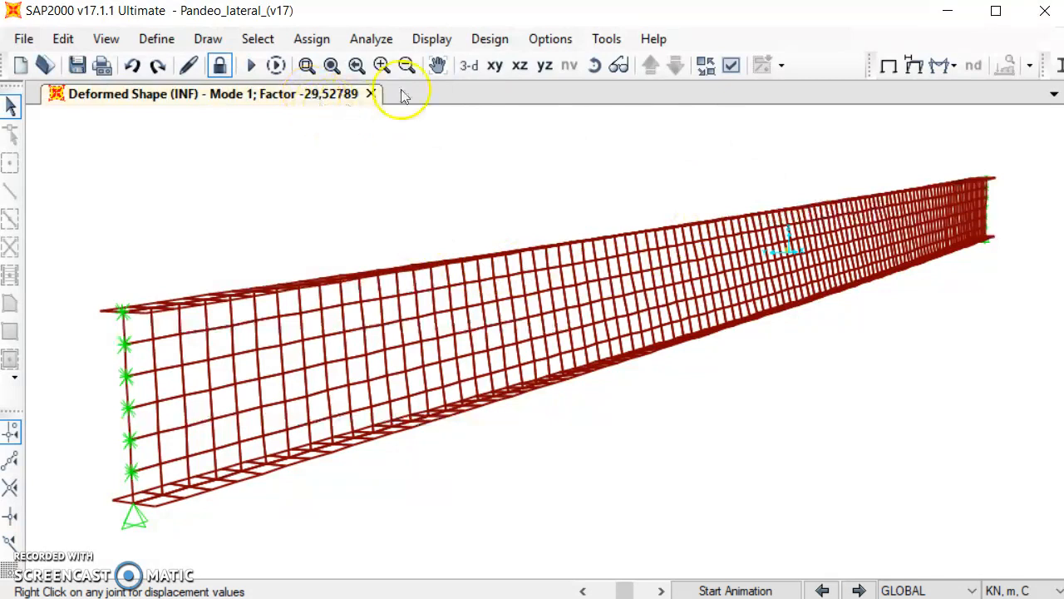
left_click(859, 590)
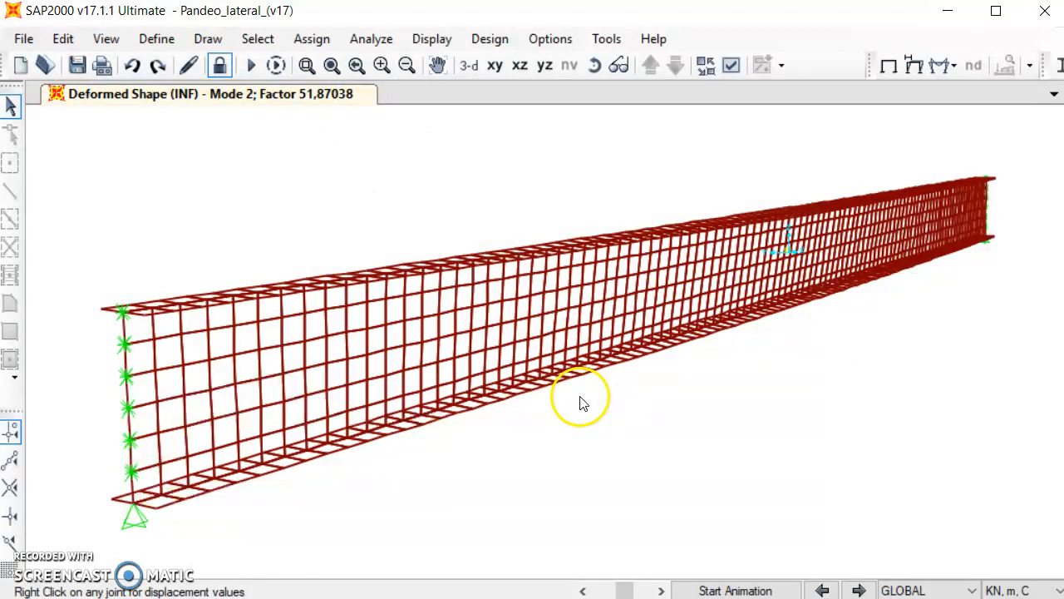
Switch to the Practica Ordenador PDF and review the critical moment equation and the load position rules for coefficient C2
key("alt+Tab")
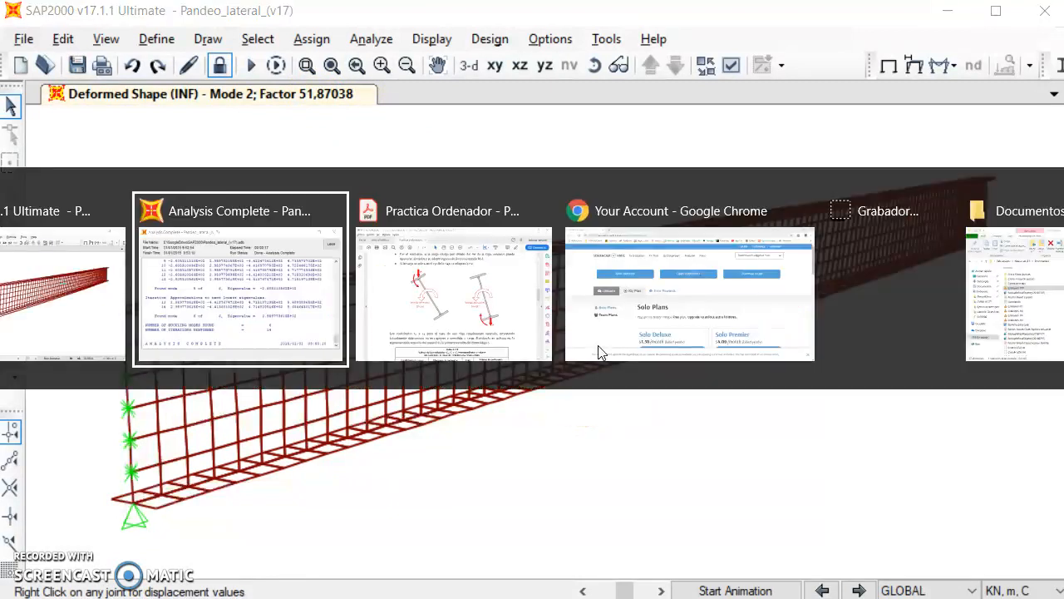
key("alt+Tab")
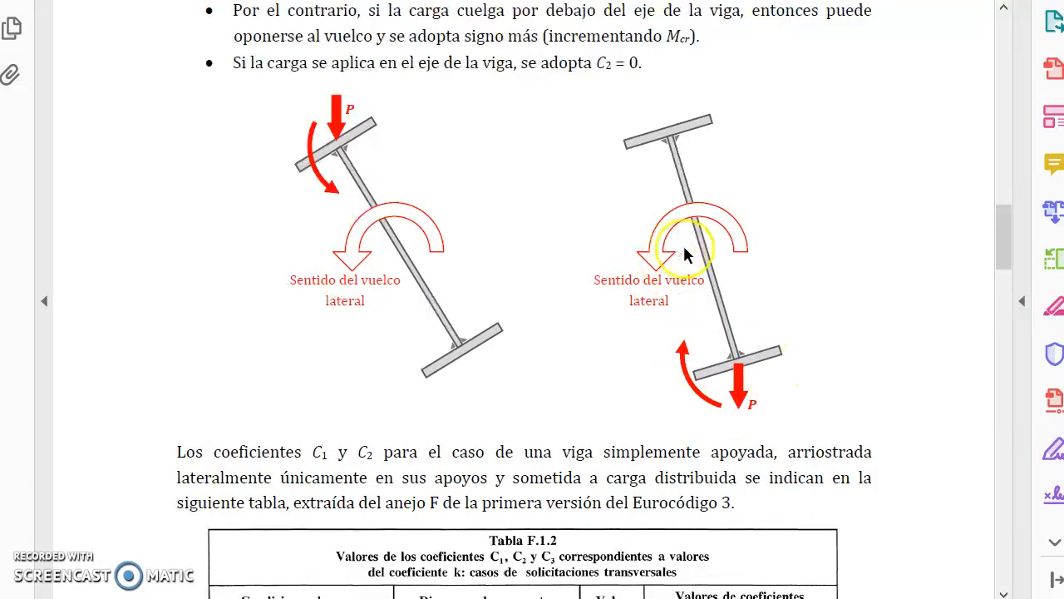
scroll(761, 330, "up", 6)
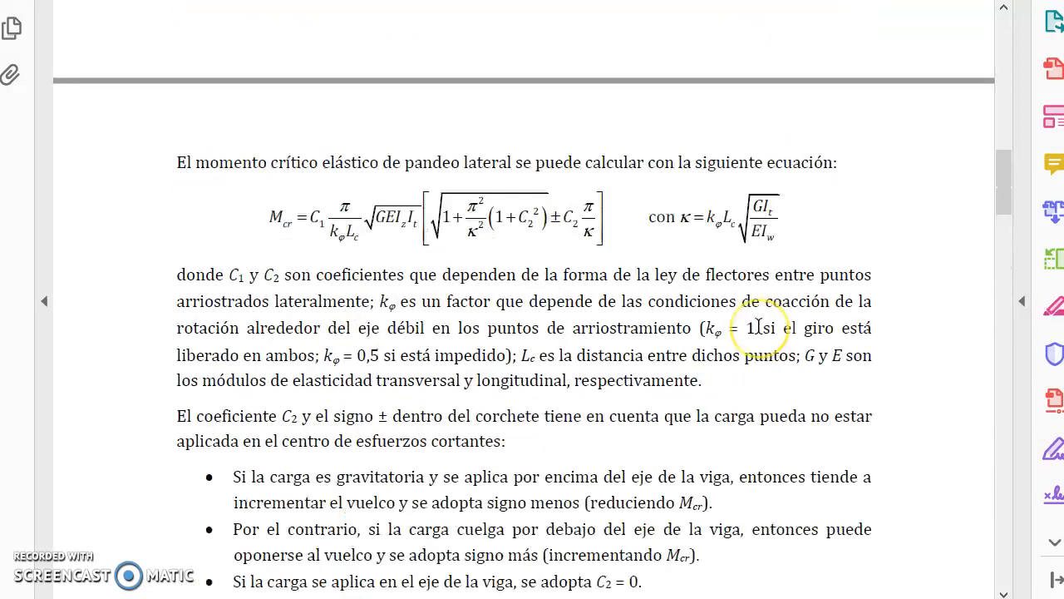
scroll(759, 327, "down", 3)
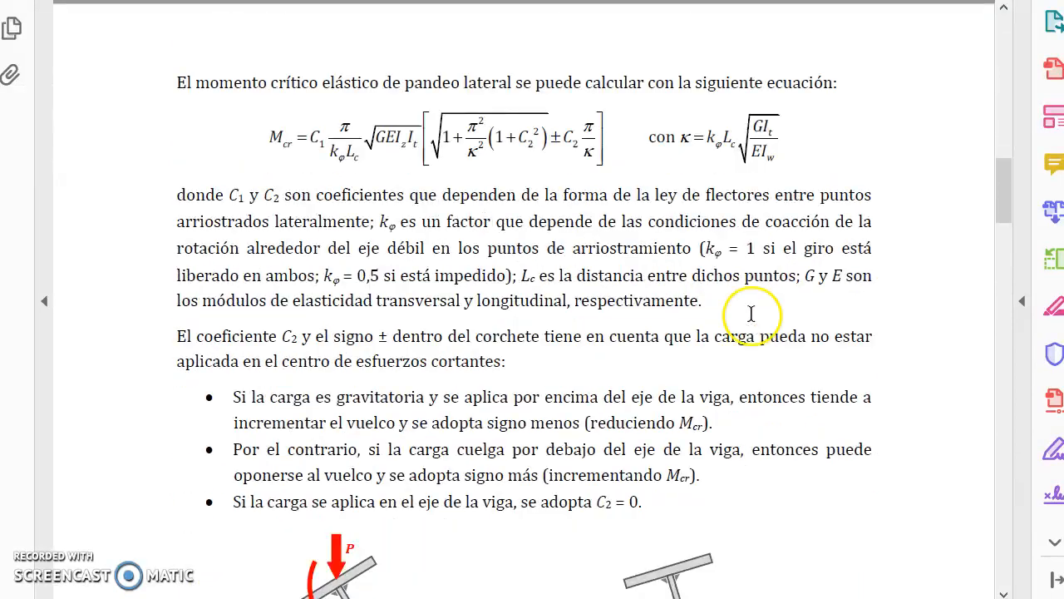